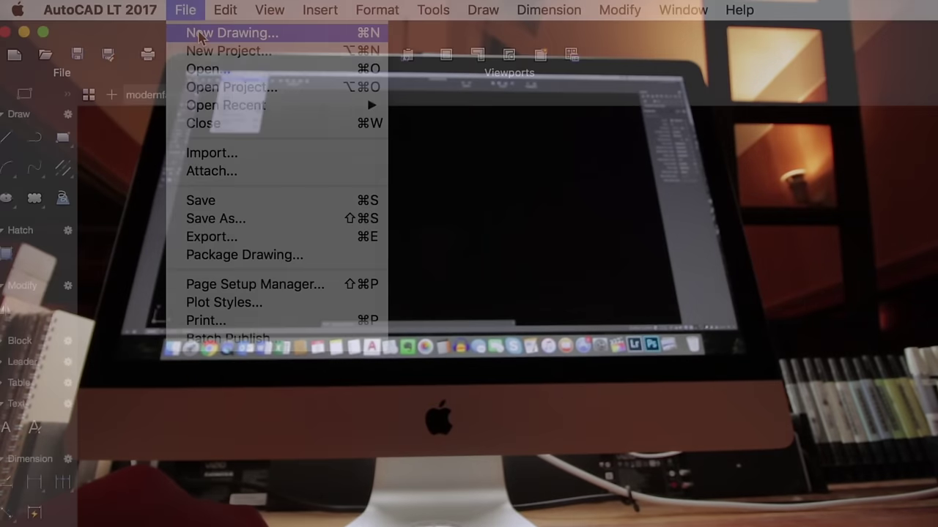
Begin a new drawing so the template browser opens on the Template folder.
click(196, 31)
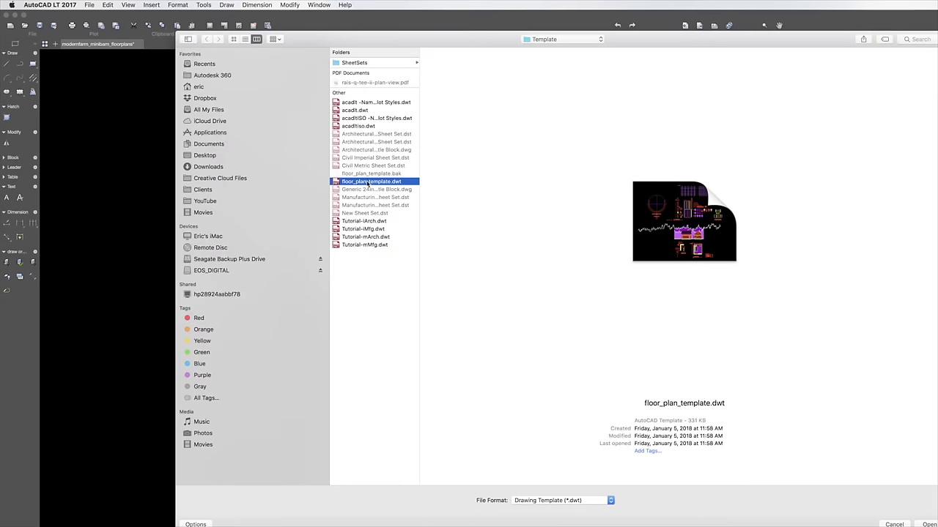
Open floor_plan_template.dwt as a new drawing and look over its tag symbols and linetypes.
double_click(369, 181)
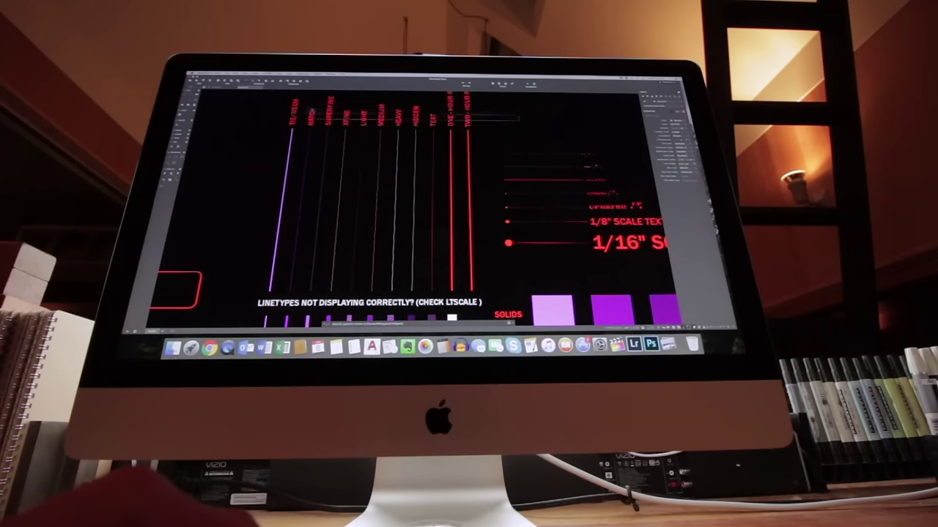
scroll(410, 206, down, 2)
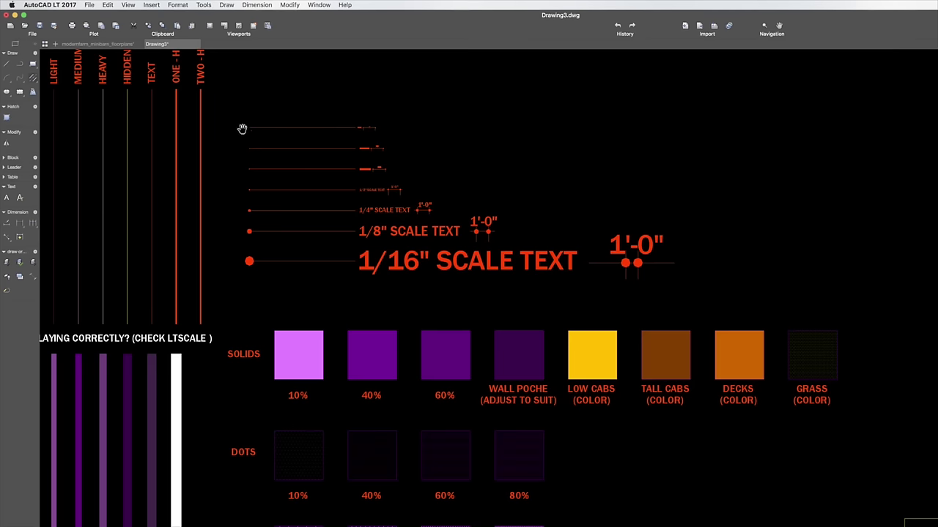
scroll(241, 128, down, 2)
mouse_move(159, 69)
middle_down()
mouse_move(334, 146)
mouse_move(462, 160)
middle_up()
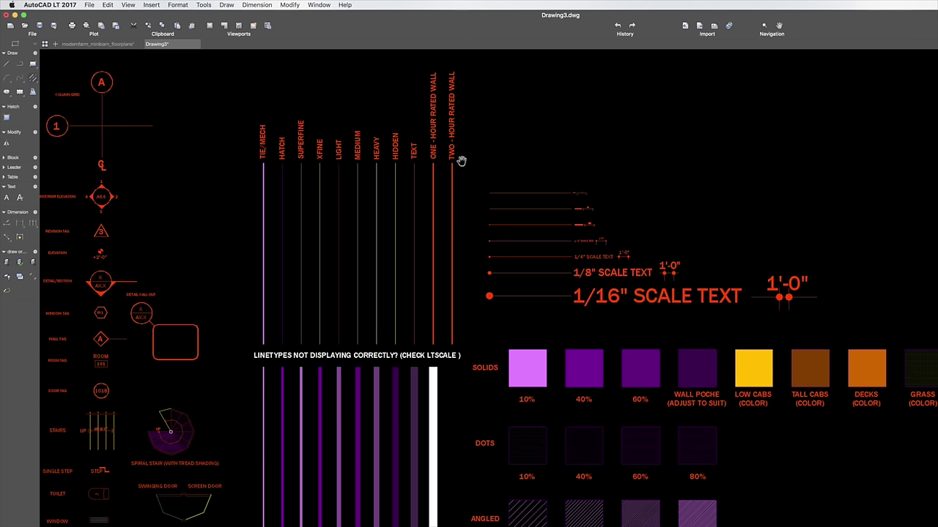
scroll(358, 146, up, 3)
scroll(359, 149, down, 4)
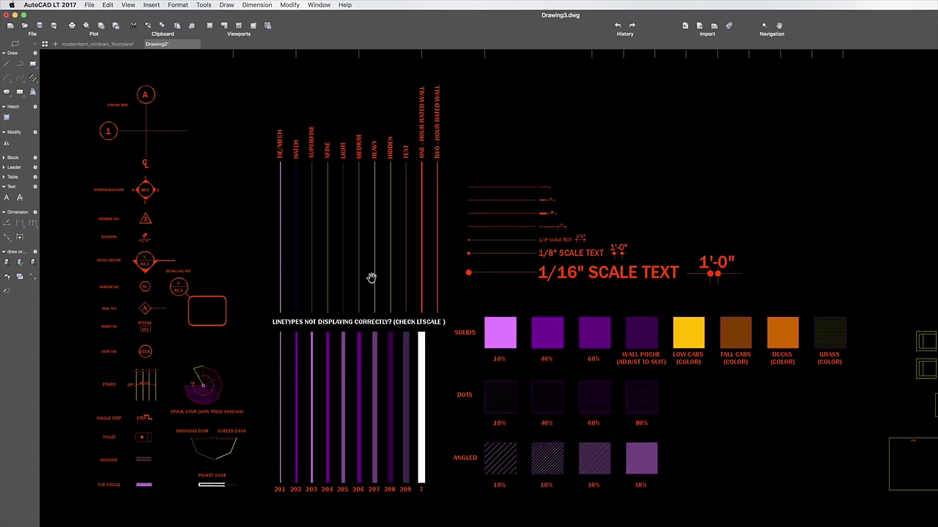
scroll(380, 375, up, 2)
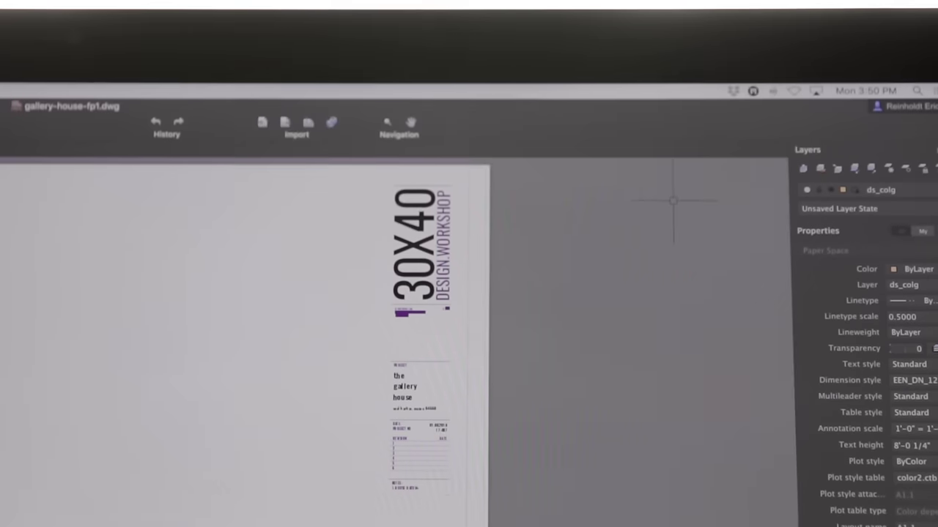
mouse_move(480, 197)
mouse_down()
mouse_move(486, 172)
mouse_move(563, 171)
mouse_up()
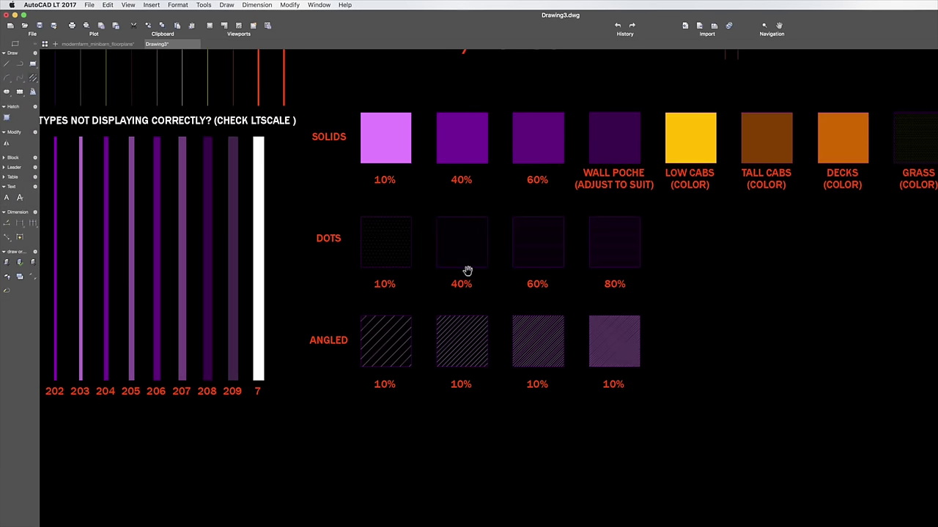
scroll(468, 271, down, 5)
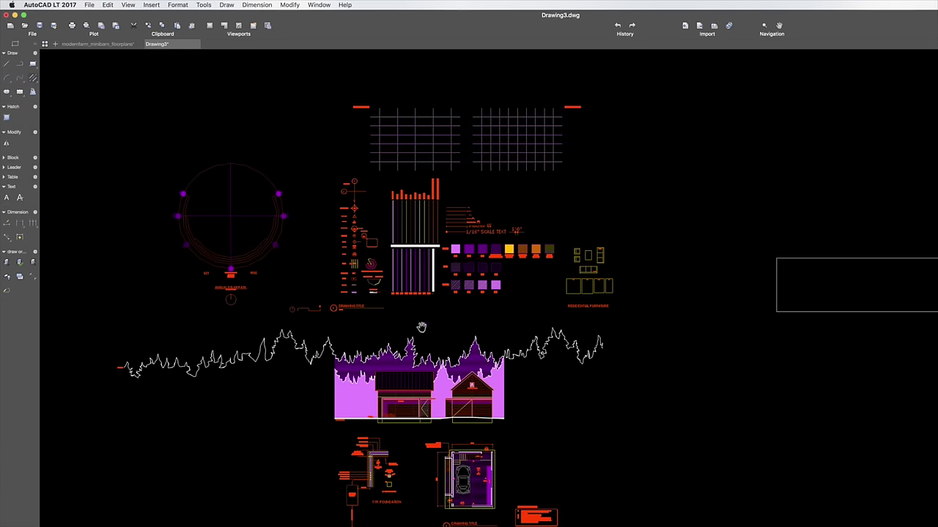
scroll(421, 326, up, 2)
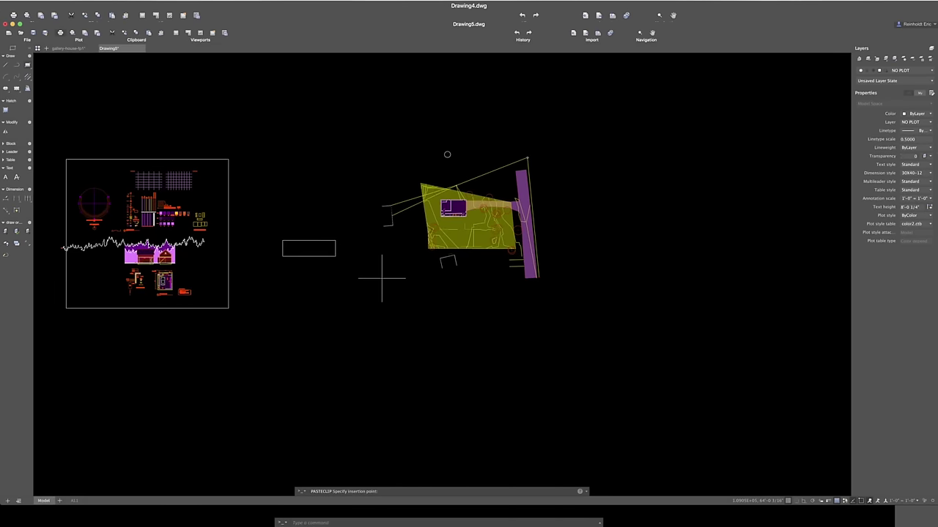
Select the outline's bottom edge and notch lines for PEDIT, dropping the stray vertical line.
scroll(381, 278, up, 5)
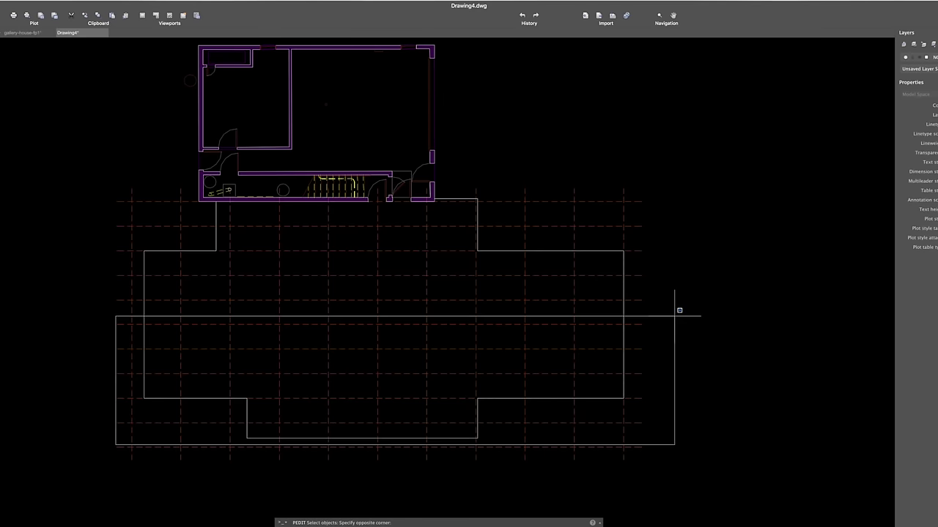
click(697, 311)
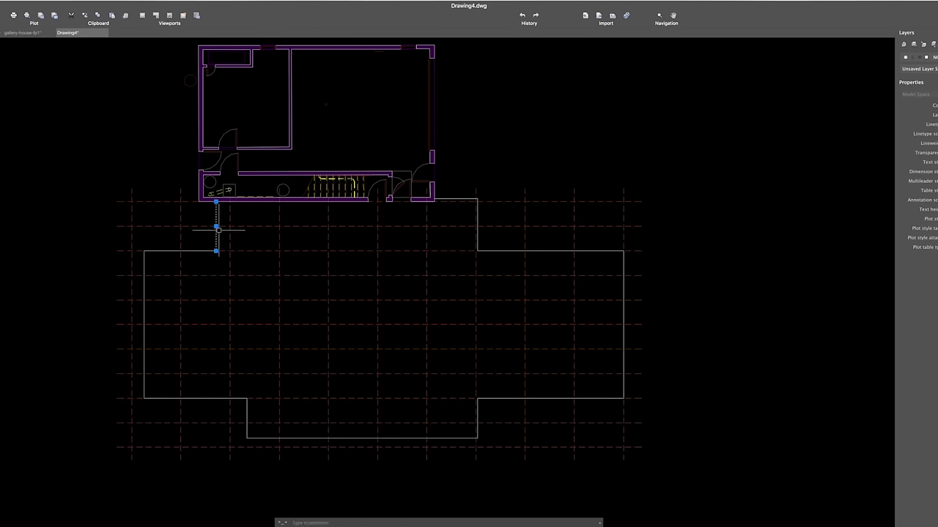
key(Escape)
Join the remaining outline lines into one polyline and give it a thick width.
click(247, 413)
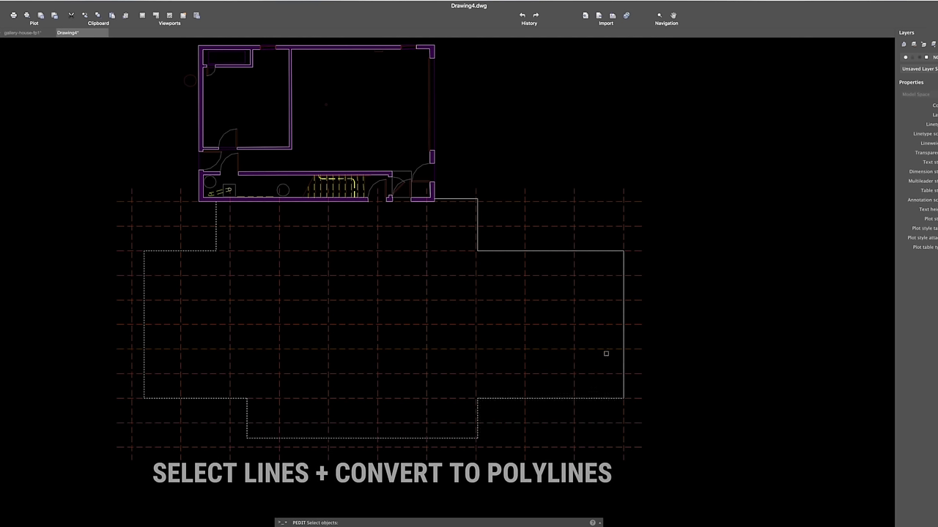
click(591, 251)
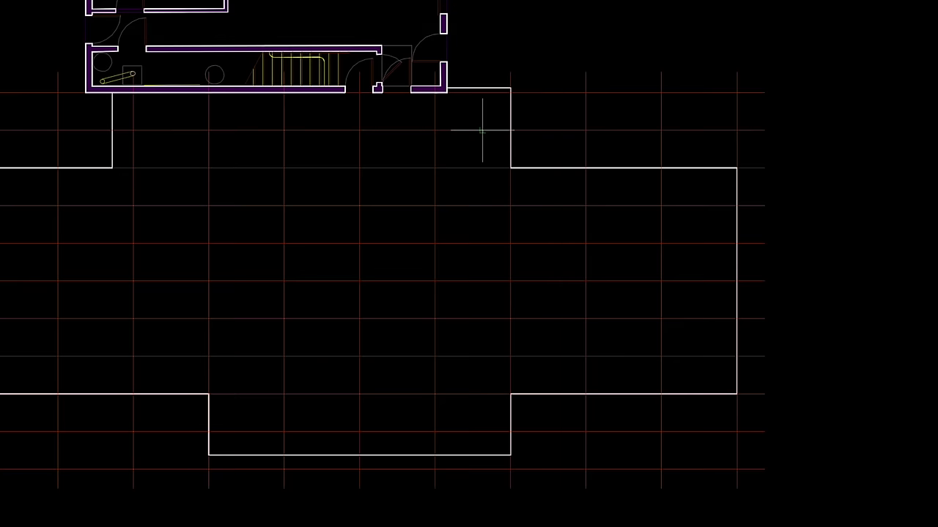
key(Return)
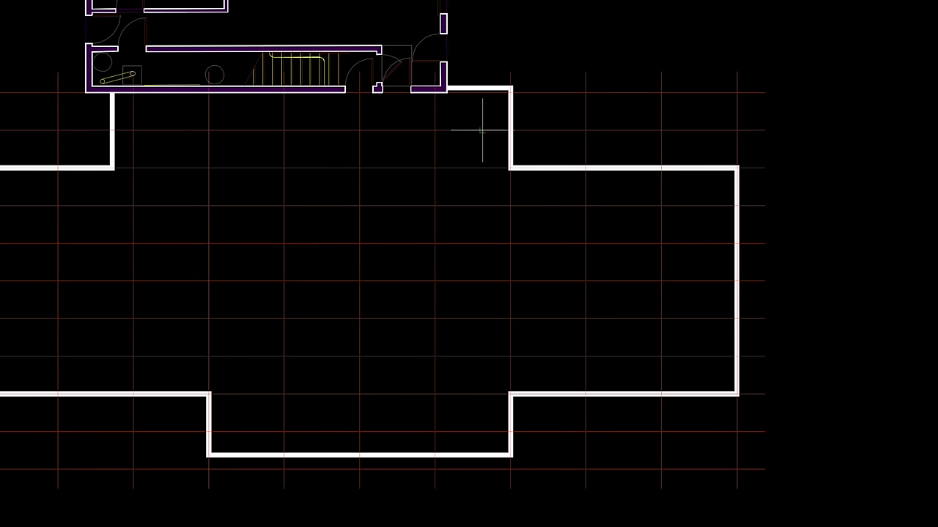
key(Return)
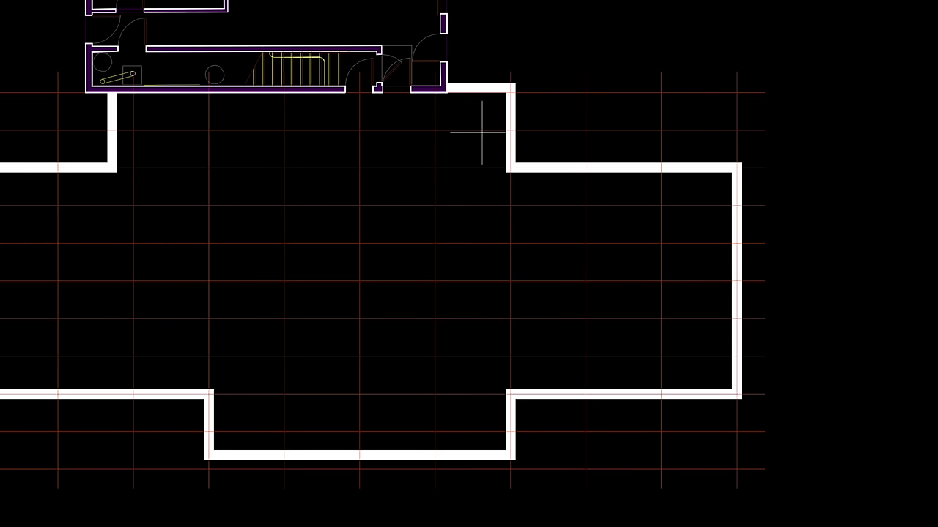
scroll(478, 135, down, 1)
scroll(383, 130, up, 1)
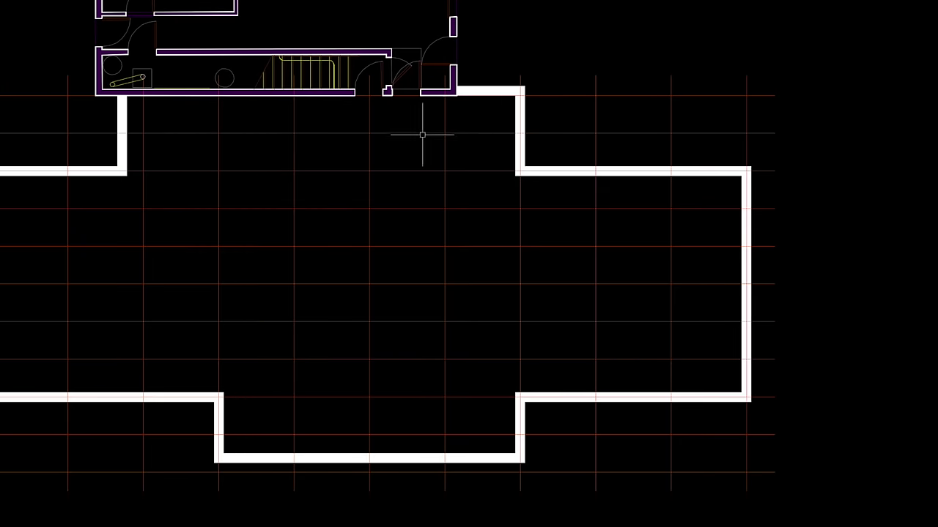
Offset an inner copy of the outline polyline and set the wall width to 2.
click(515, 115)
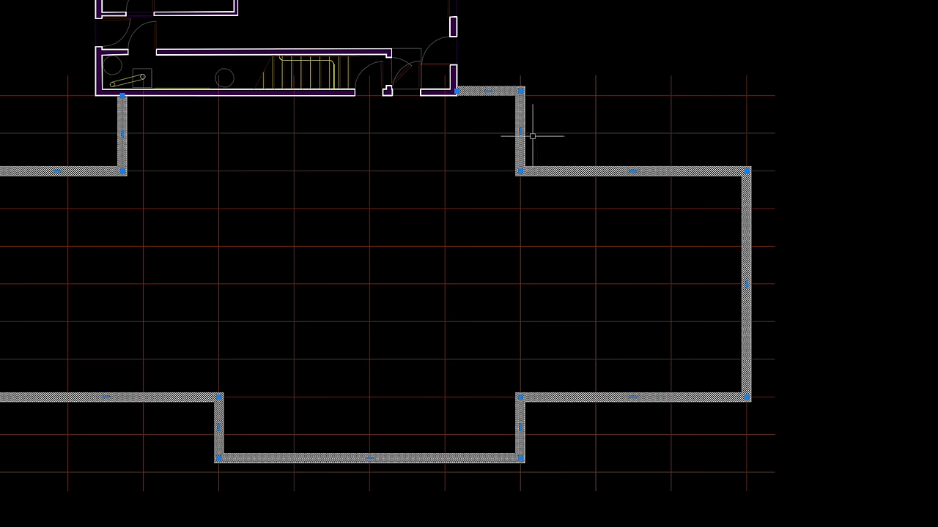
key(Escape)
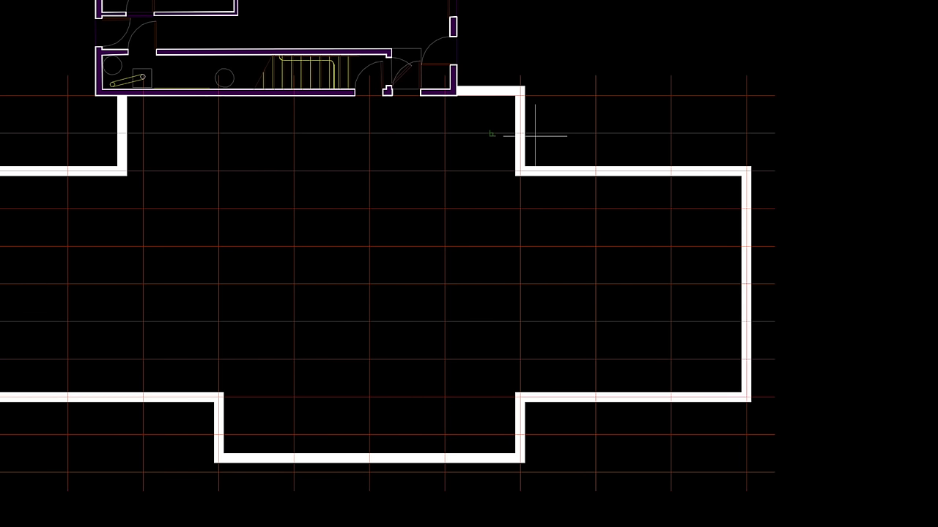
click(516, 143)
click(478, 146)
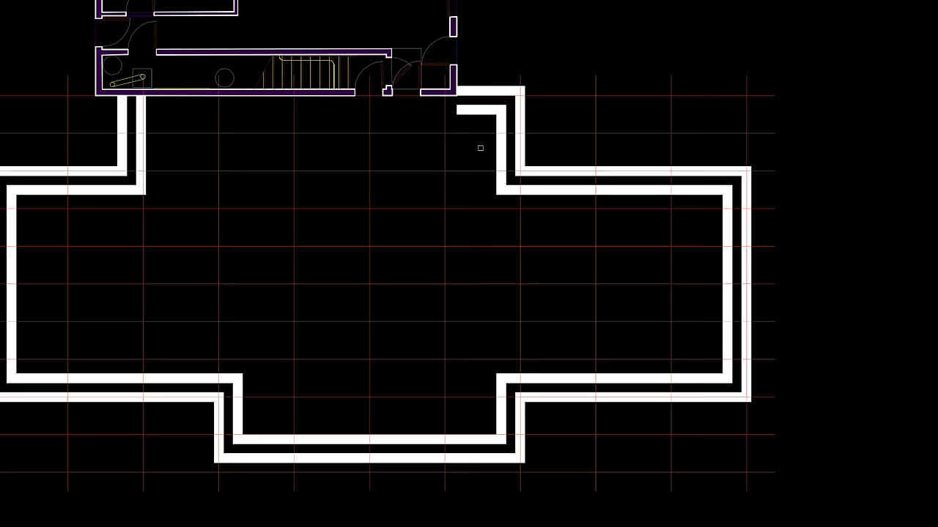
scroll(477, 147, down, 1)
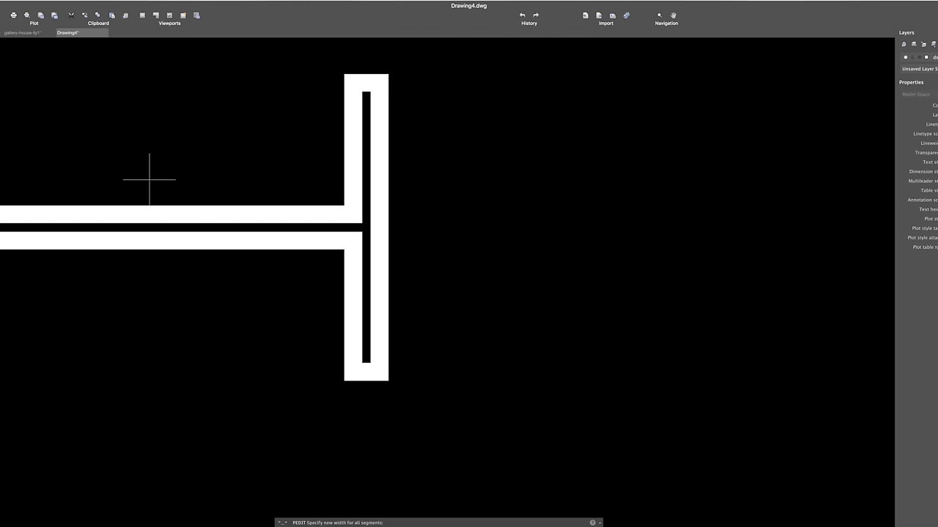
key(Return)
key(Return)
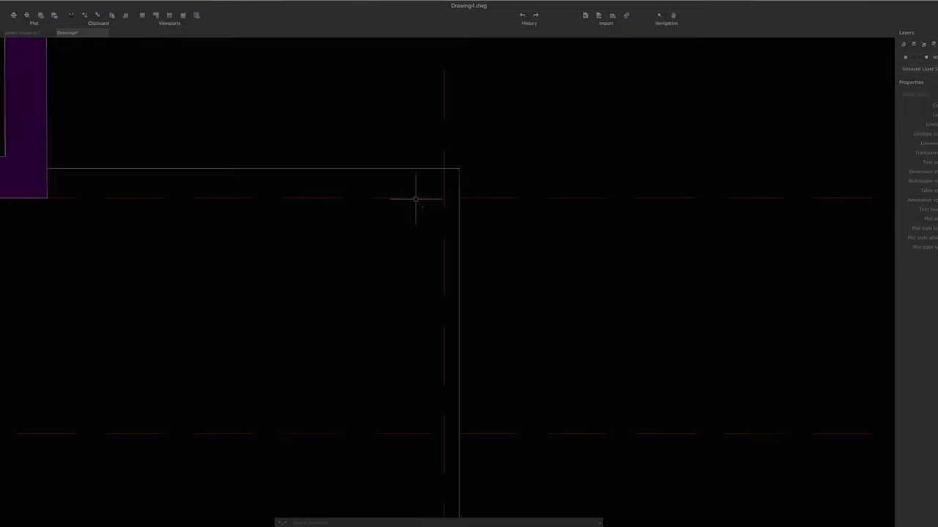
Offset the wall outline inward to form a new horizontal double wall.
click(389, 169)
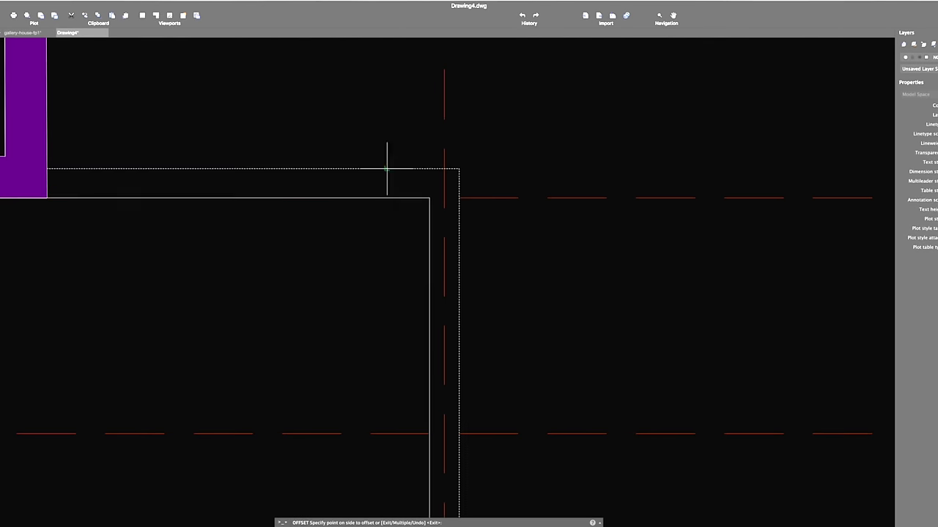
click(389, 208)
key(Return)
scroll(397, 202, up, 3)
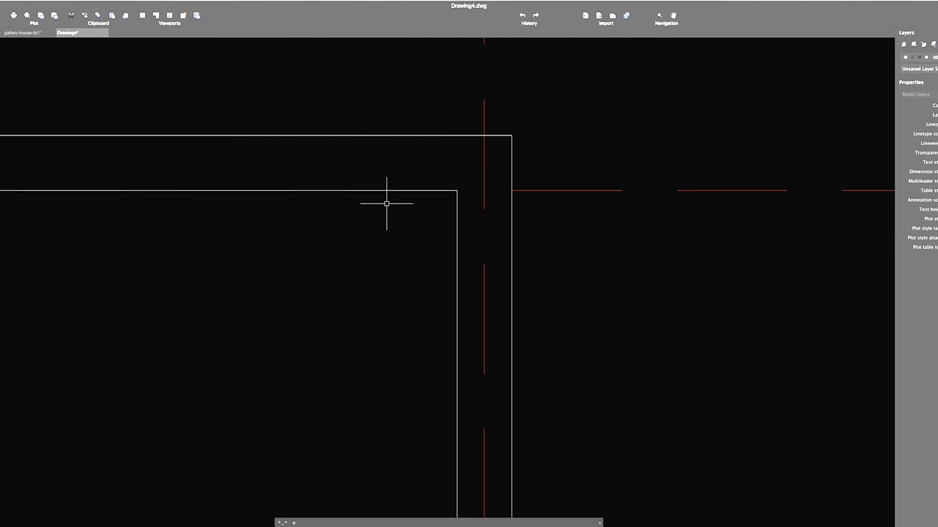
scroll(376, 194, down, 3)
key(Escape)
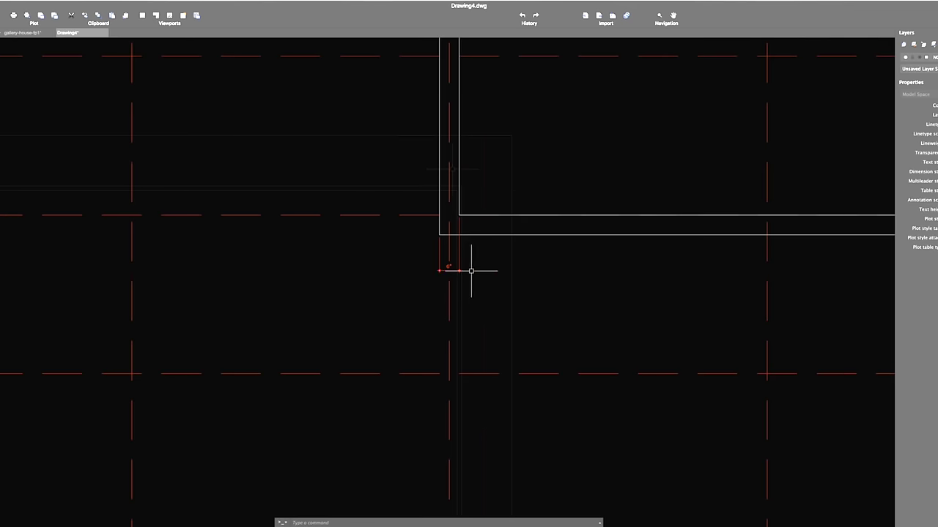
scroll(469, 267, up, 5)
scroll(469, 267, down, 3)
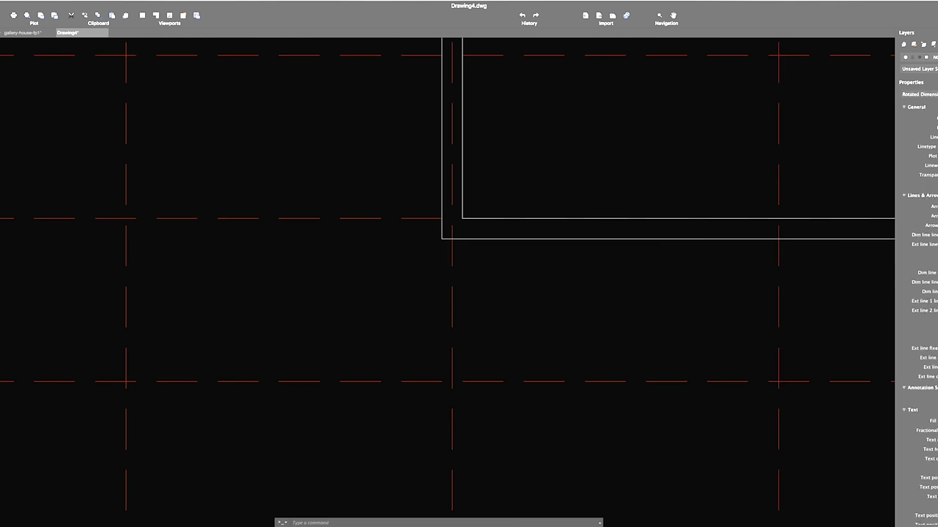
scroll(429, 272, down, 3)
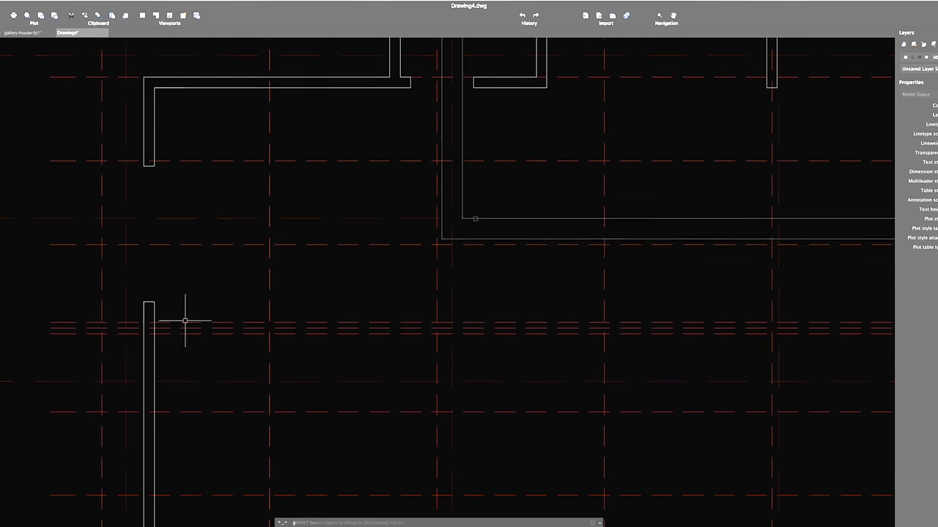
Match the red dashed line's properties to the white wall with MA.
text(ma)
key(Return)
click(164, 322)
key(Return)
scroll(163, 328, down, 1)
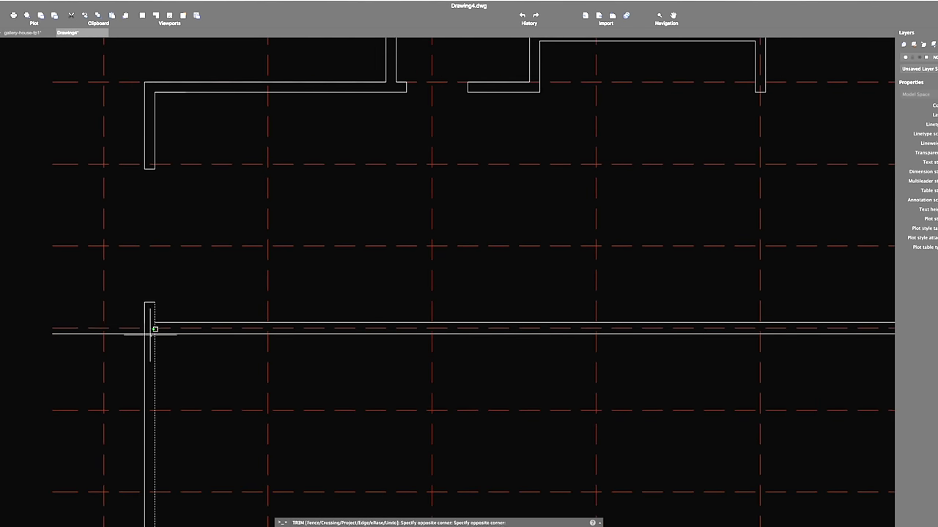
scroll(154, 329, up, 3)
Cancel the pending trim and restart trimming at the wall junctions.
key(Escape)
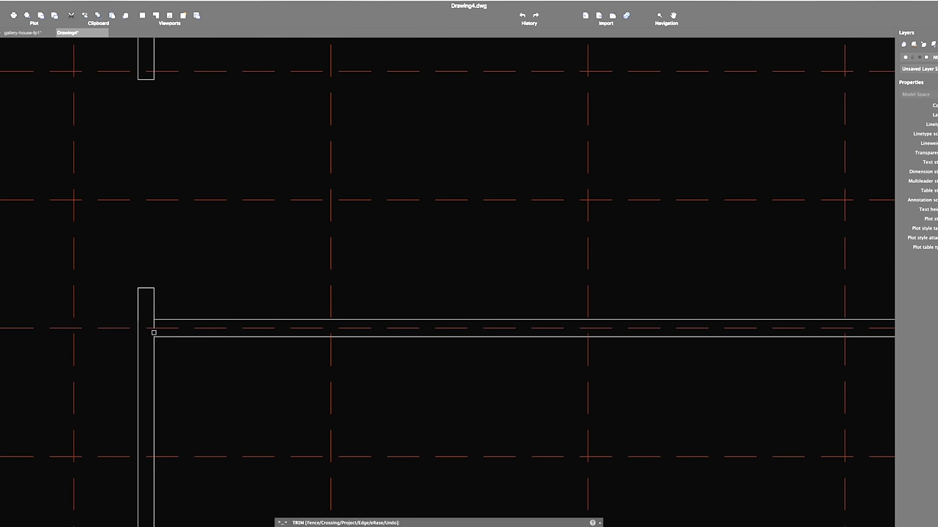
key(Escape)
scroll(178, 307, down, 4)
scroll(408, 247, up, 1)
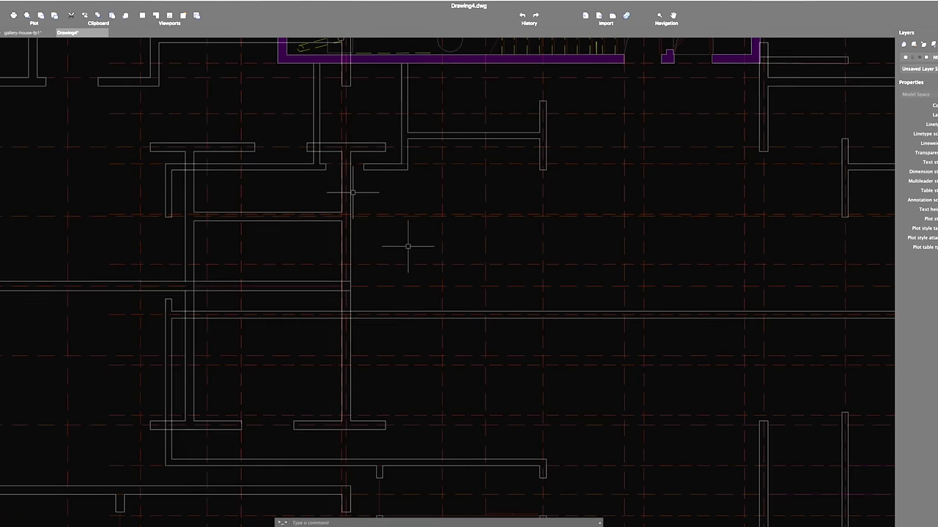
scroll(182, 287, up, 1)
key(Return)
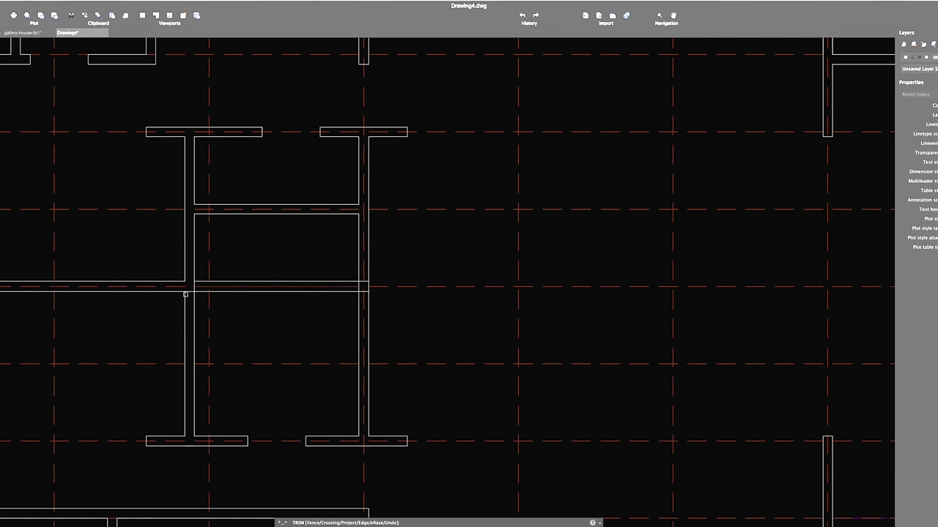
scroll(186, 291, up, 2)
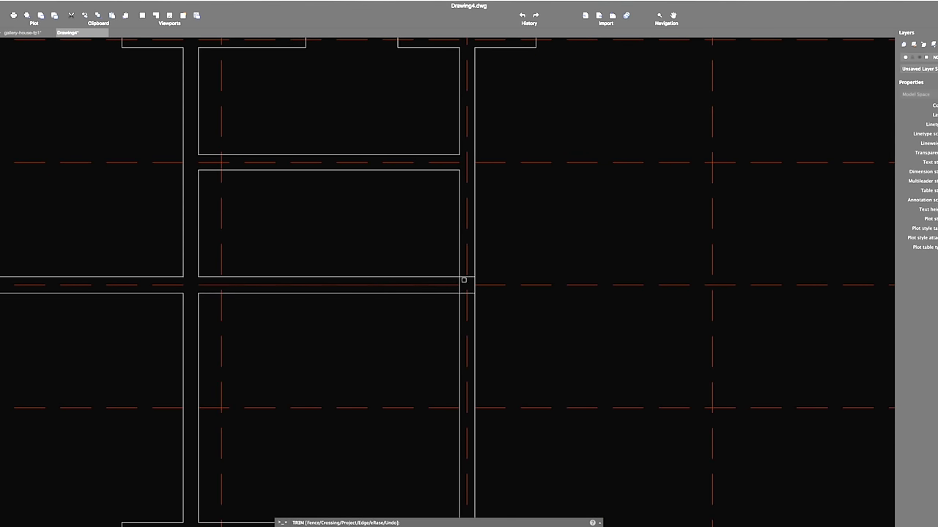
Trim the last wall junction and move the window symbol to the wall end.
click(466, 271)
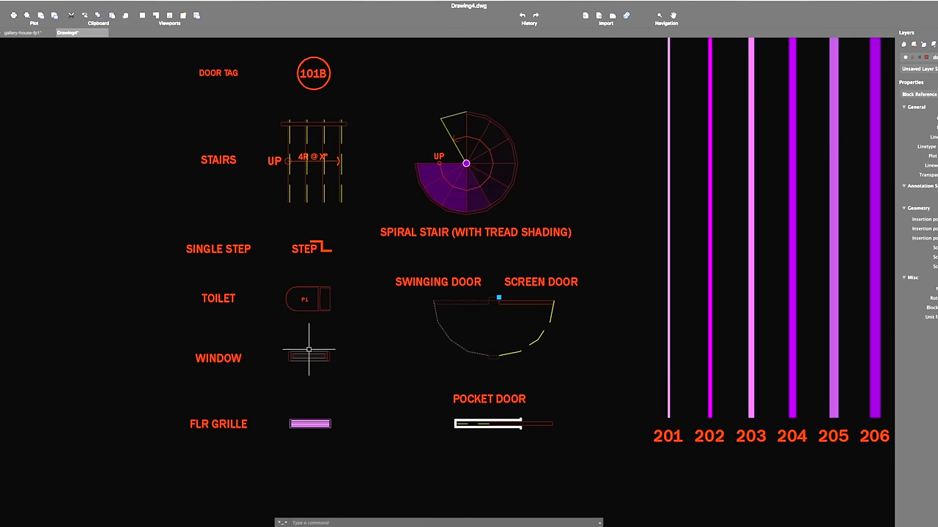
click(309, 358)
click(373, 335)
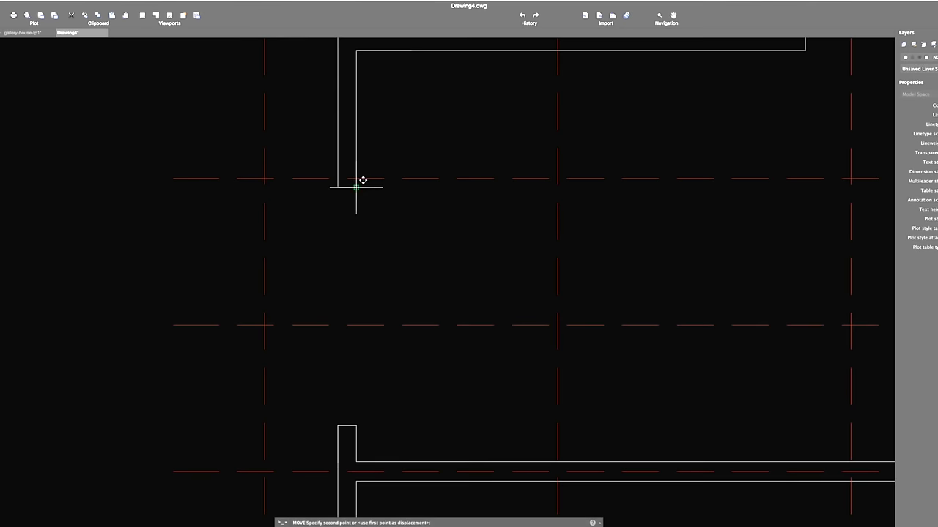
click(356, 187)
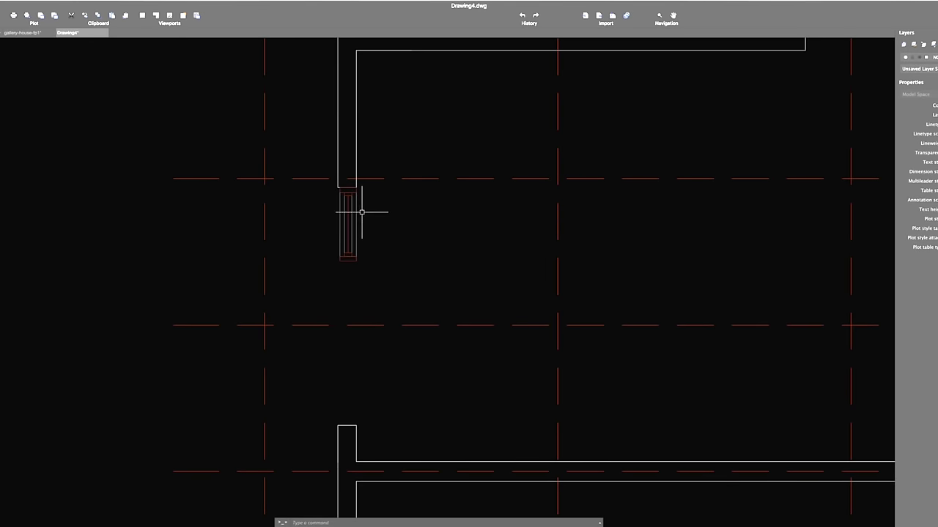
Stretch the window symbol down so it spans the gap to the lower wall.
click(345, 259)
text(s)
key(Return)
click(389, 285)
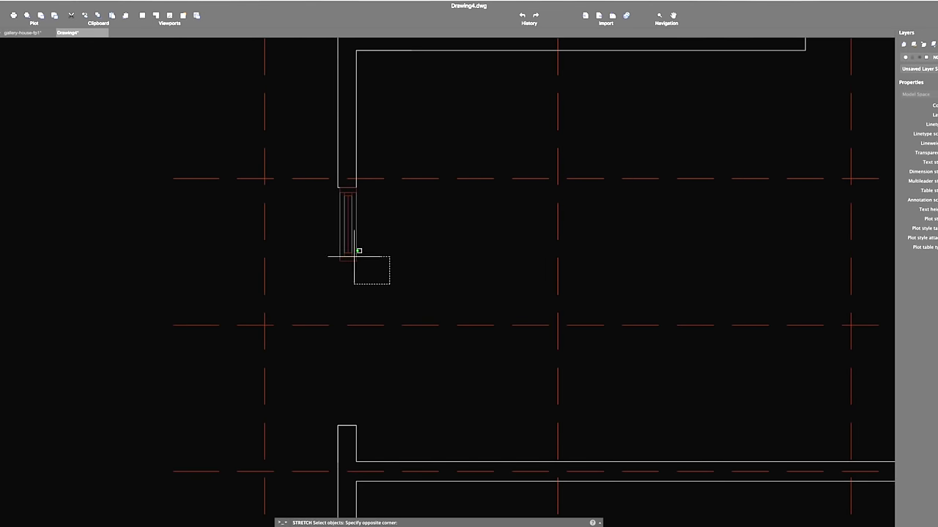
click(334, 244)
click(340, 261)
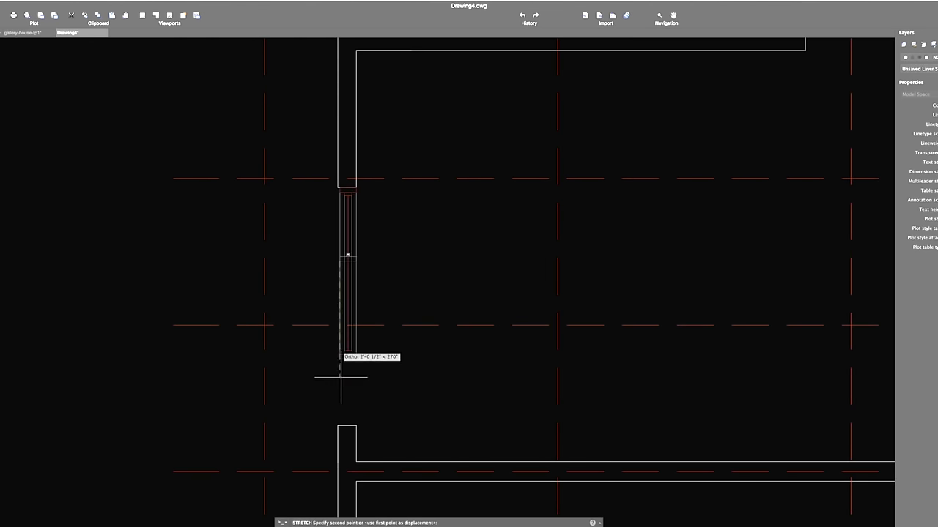
click(342, 423)
click(319, 433)
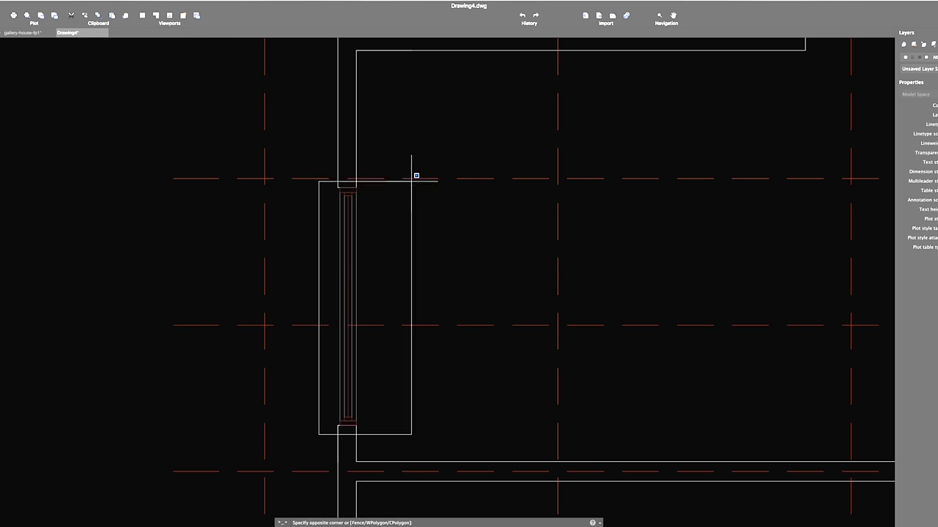
click(361, 221)
scroll(361, 223, down, 5)
Draw a line closing off the wall end.
text(l)
key(Return)
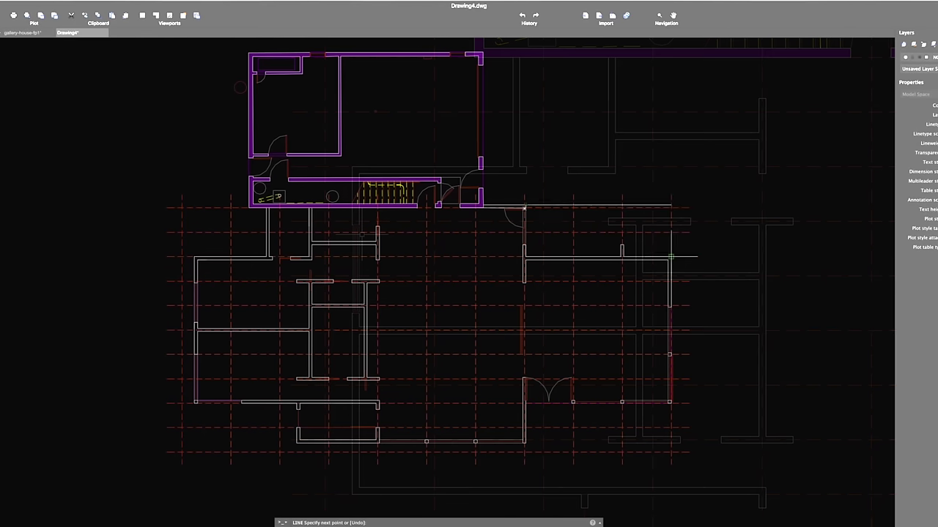
click(524, 208)
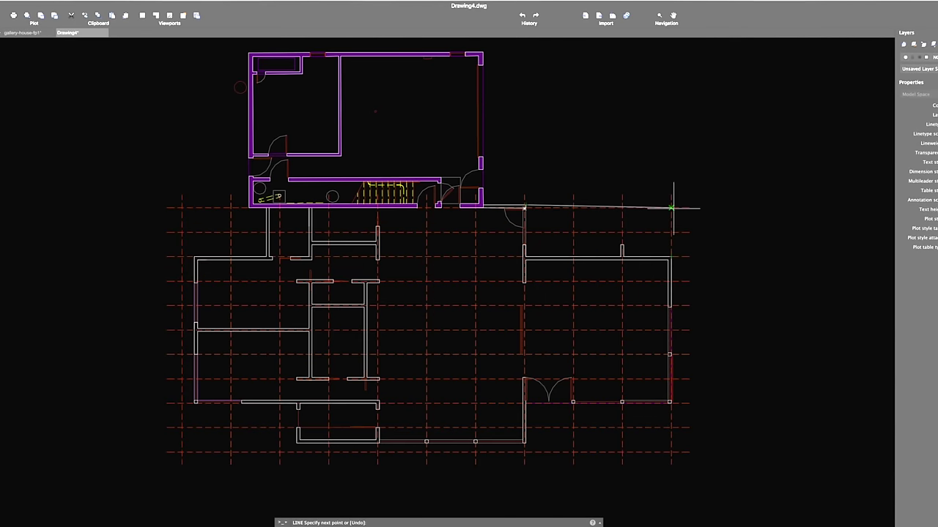
click(671, 256)
key(Return)
scroll(666, 246, up, 1)
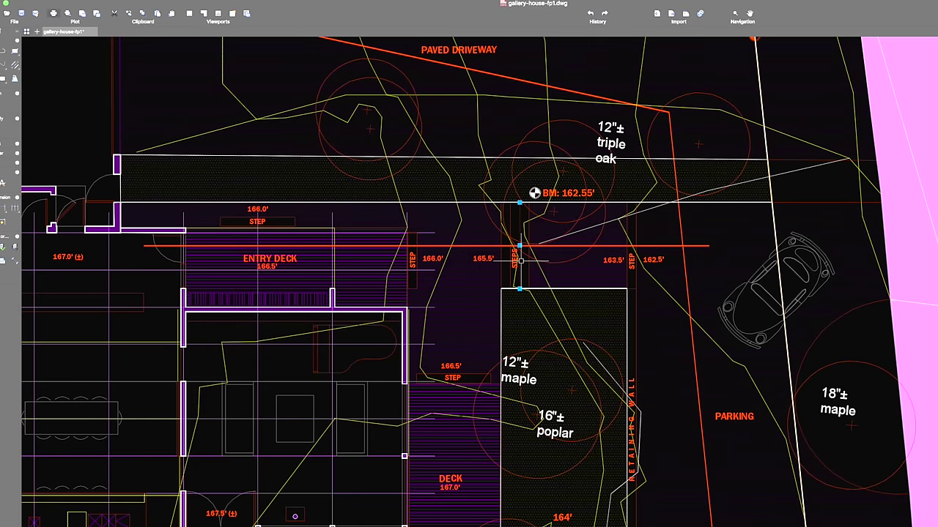
click(483, 251)
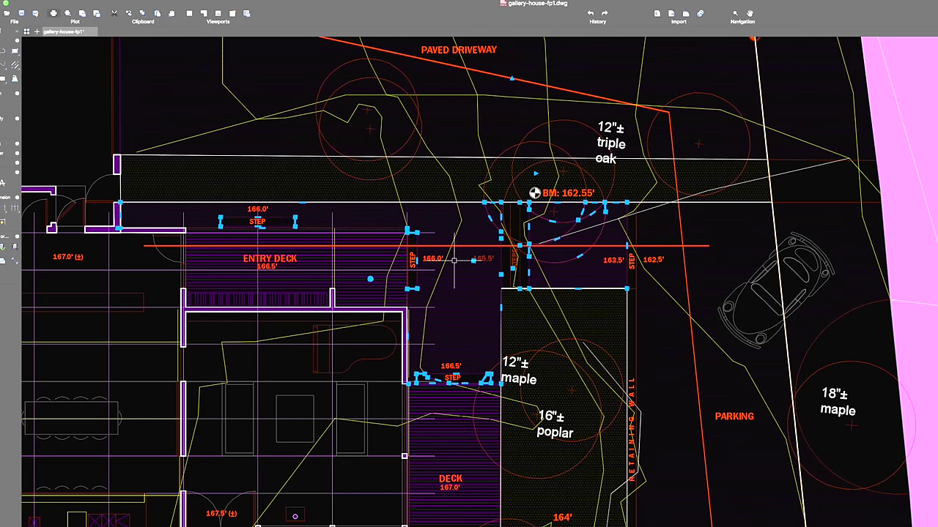
key(Escape)
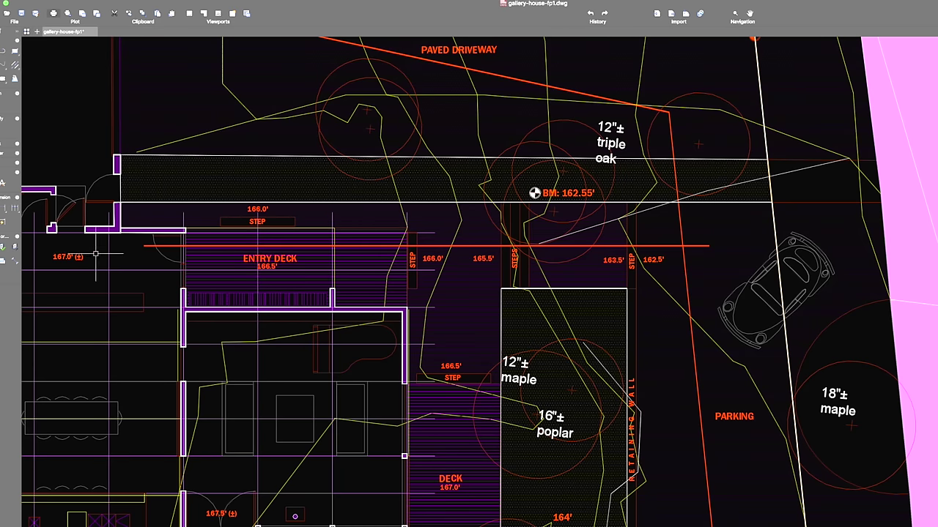
scroll(271, 267, up, 3)
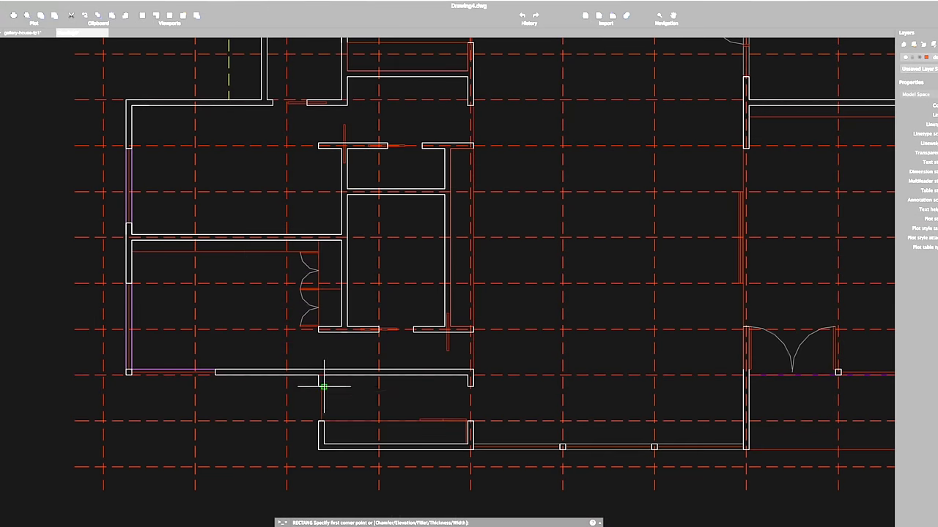
Draw three rectangles against the walls in the rooms below the central walls.
click(322, 382)
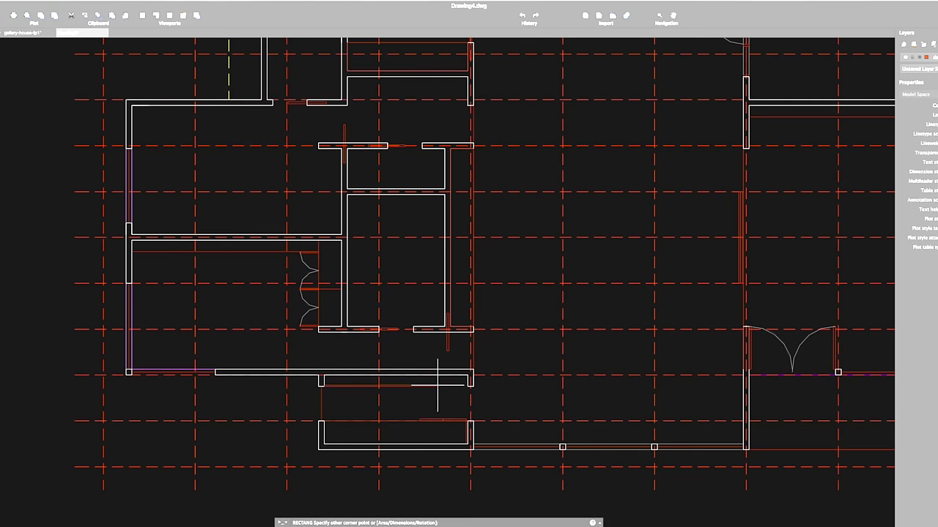
click(469, 375)
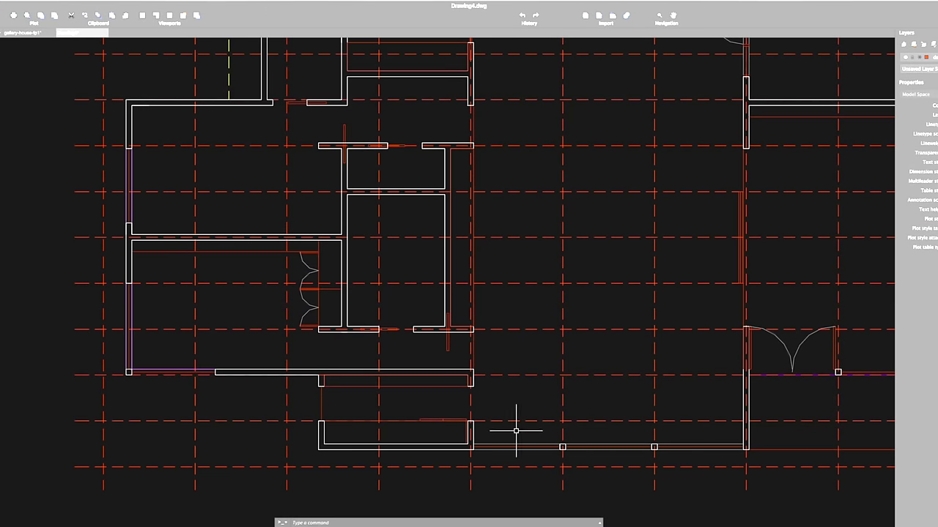
click(473, 420)
click(743, 446)
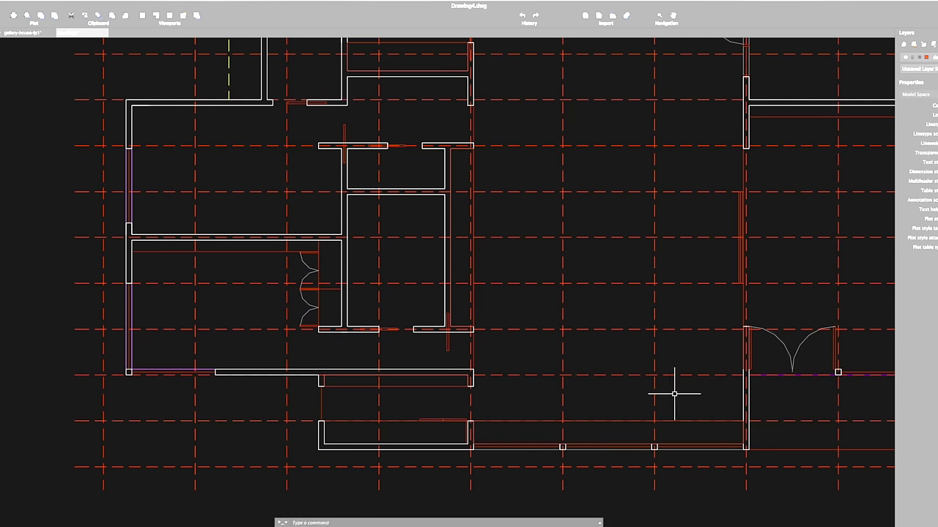
click(499, 364)
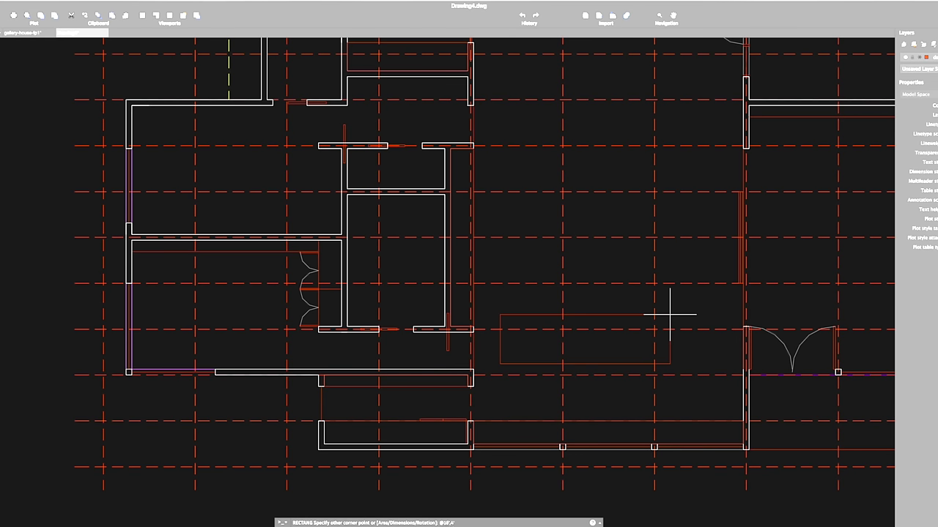
key(Return)
Move the new rectangle 24 units up against the wall line.
click(636, 318)
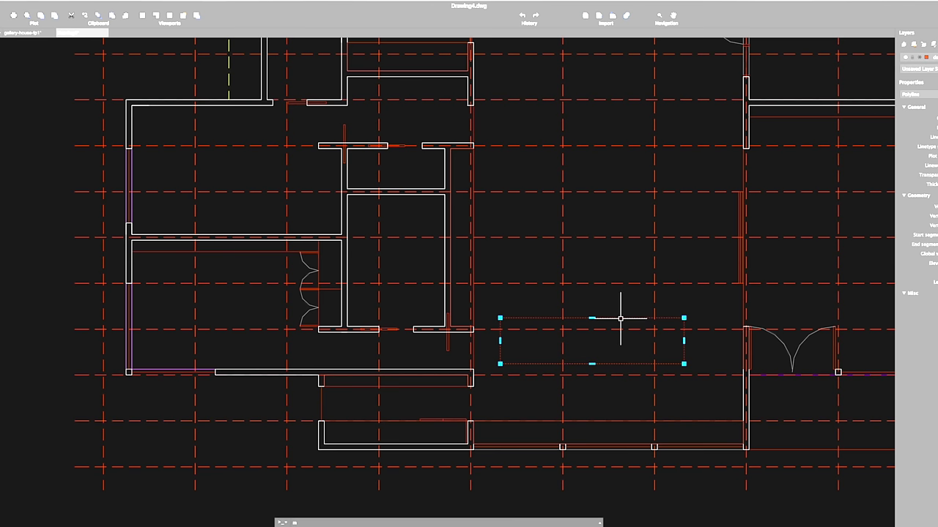
text(m)
key(Return)
click(502, 329)
click(506, 317)
key(Return)
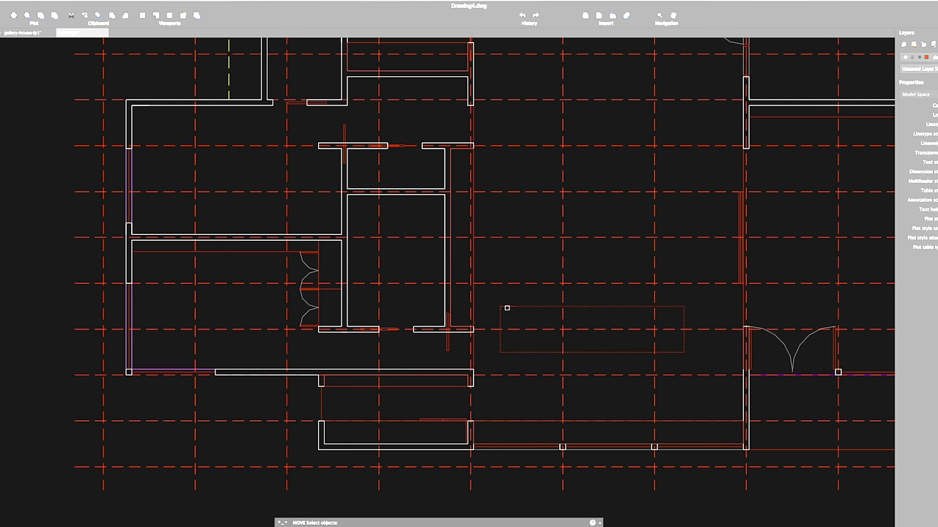
key(Return)
click(503, 278)
key(Return)
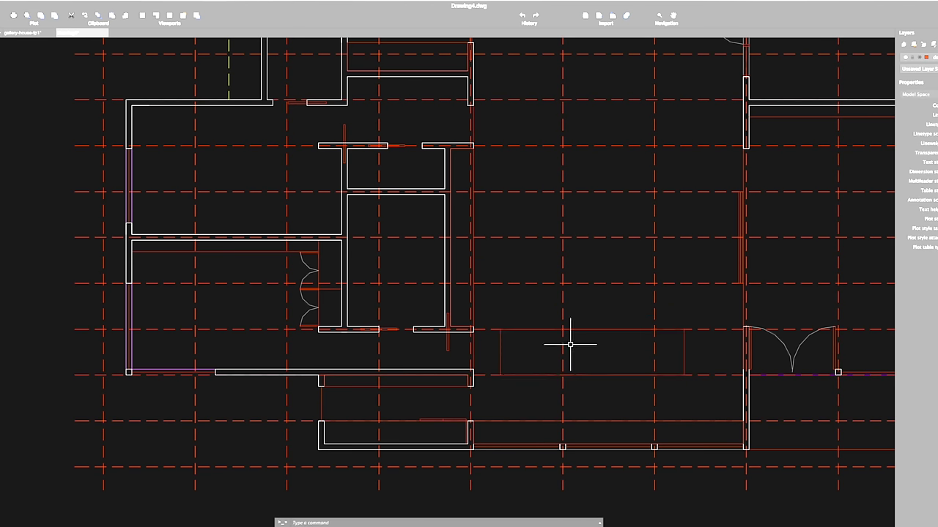
Start moving another object using the Mid Between 2 Points snap.
key(Return)
click(591, 330)
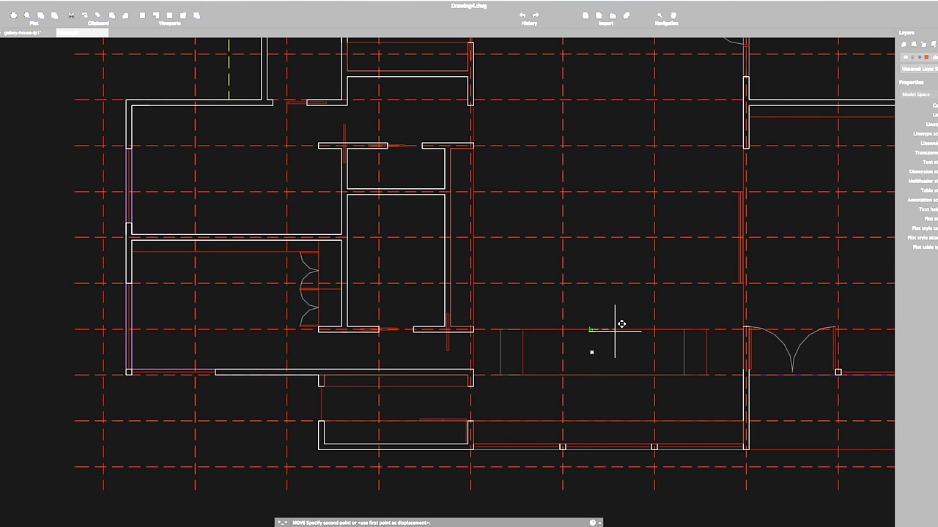
shift+right_click(614, 300)
Place the grand piano midway in the room and put it on the yellow layer.
click(624, 327)
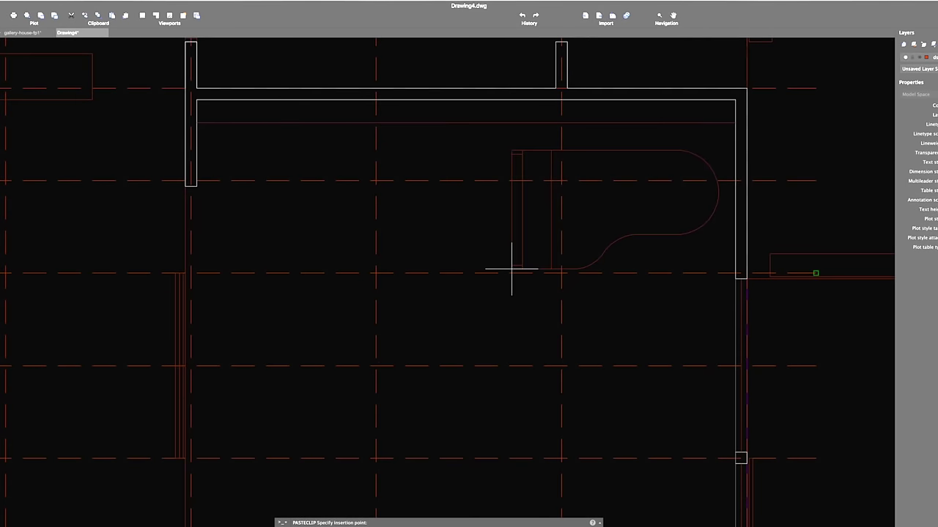
click(507, 262)
click(507, 262)
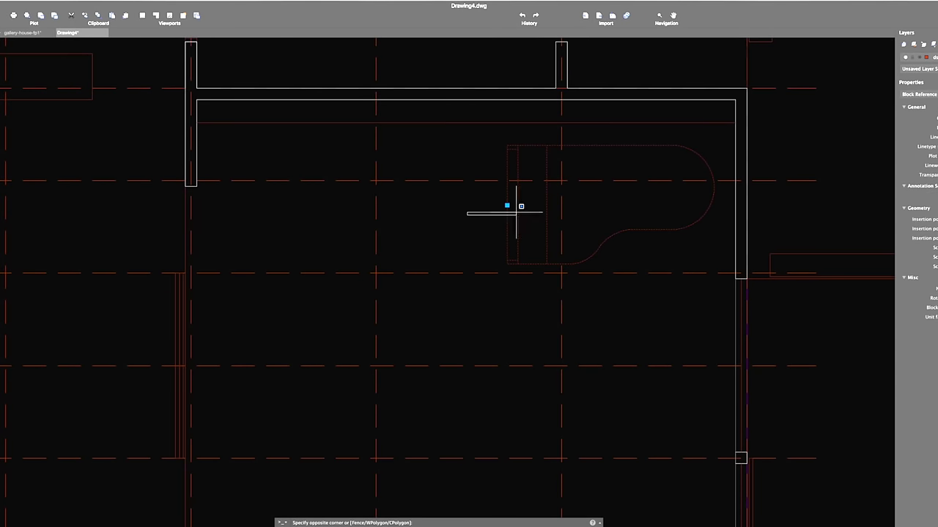
click(919, 56)
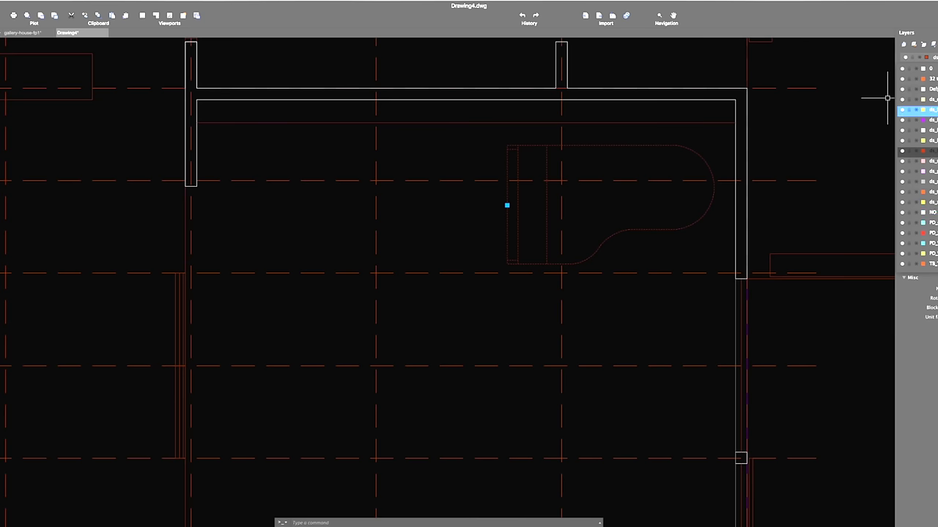
click(916, 110)
key(Escape)
Paste the copied sofas and table into the living room.
scroll(466, 203, down, 3)
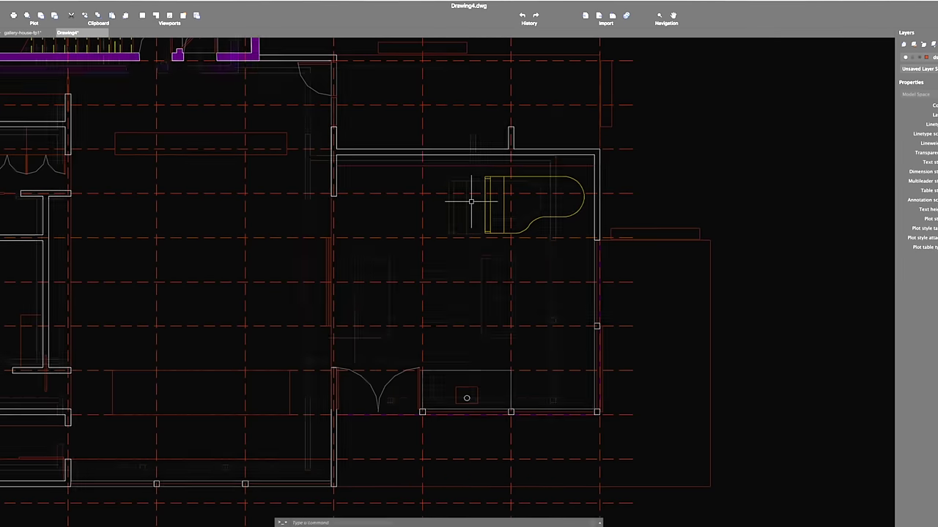
key(super+v)
scroll(505, 315, up, 6)
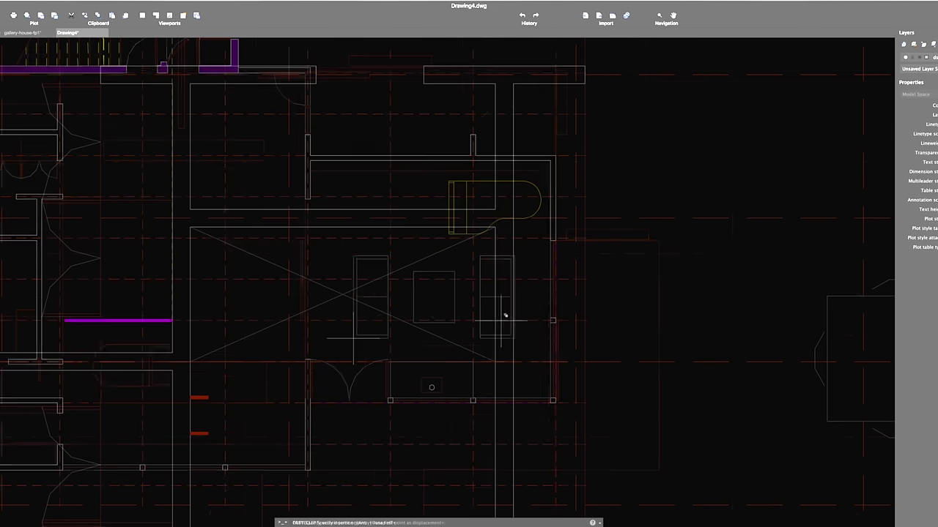
Finish the paste and stretch the purple line's left end further left.
key(Escape)
click(411, 360)
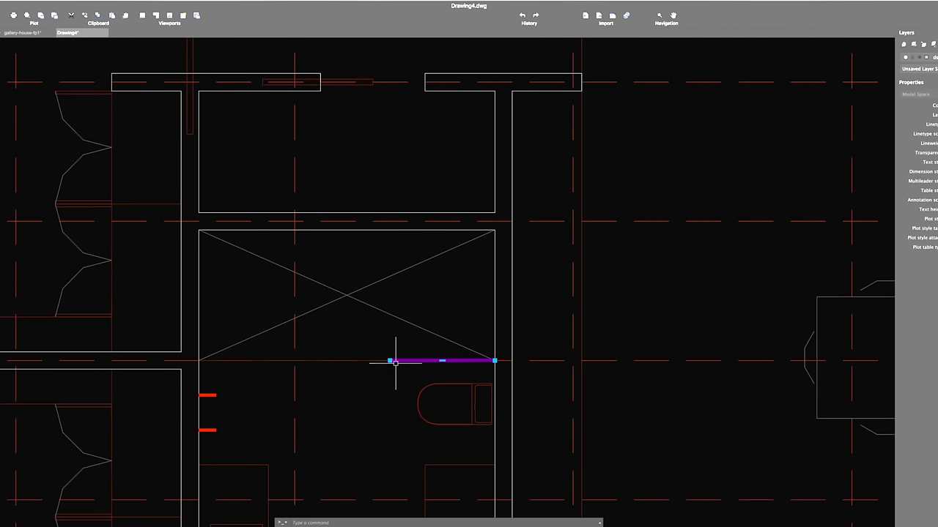
click(389, 360)
click(295, 360)
key(Escape)
scroll(305, 343, down, 3)
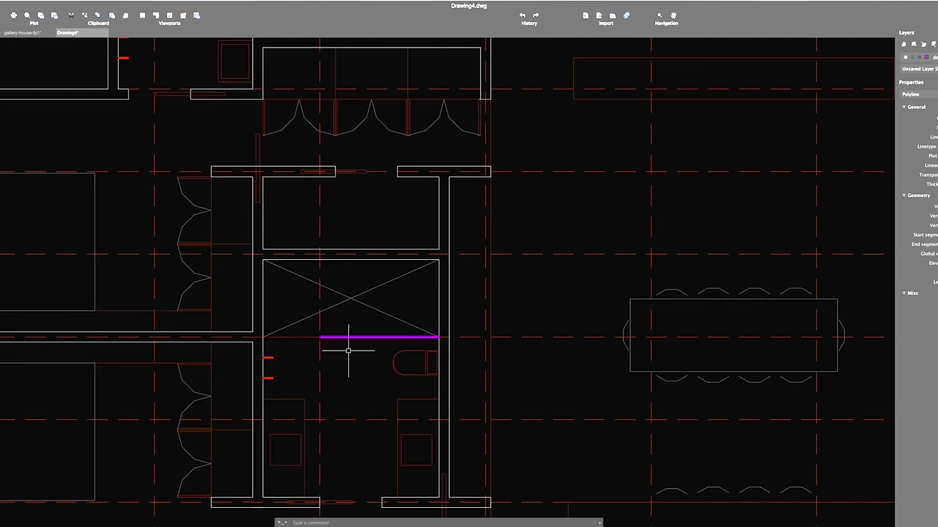
scroll(345, 351, up, 4)
Draw a small circle centred where the diagonals cross.
key(Return)
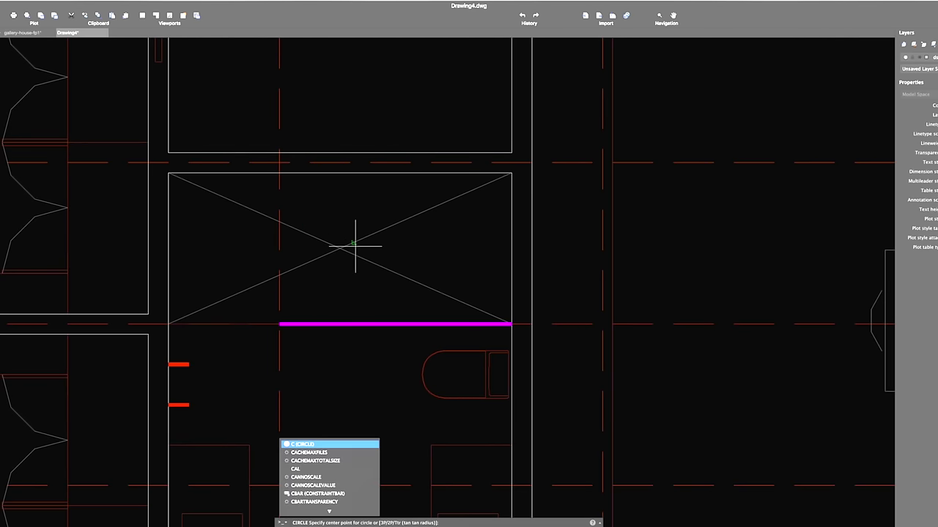
click(341, 249)
click(346, 249)
scroll(339, 250, up, 3)
text(tr)
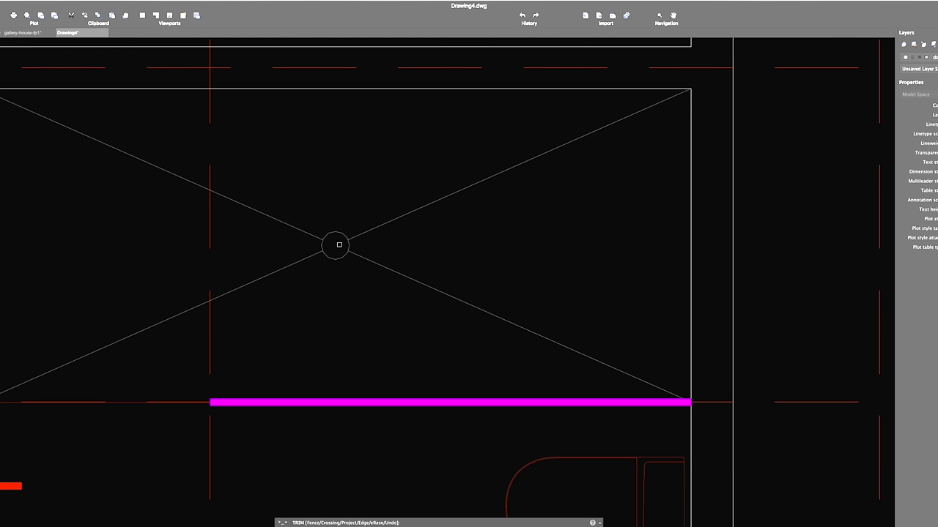
key(Escape)
scroll(398, 210, down, 6)
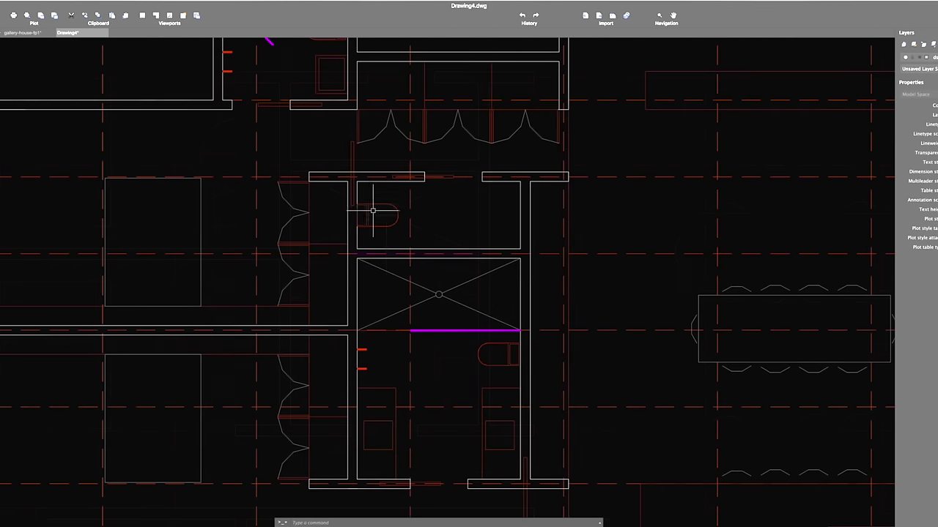
With ortho on, draw a rectangle in the room above and match it to the red linework.
key(F8)
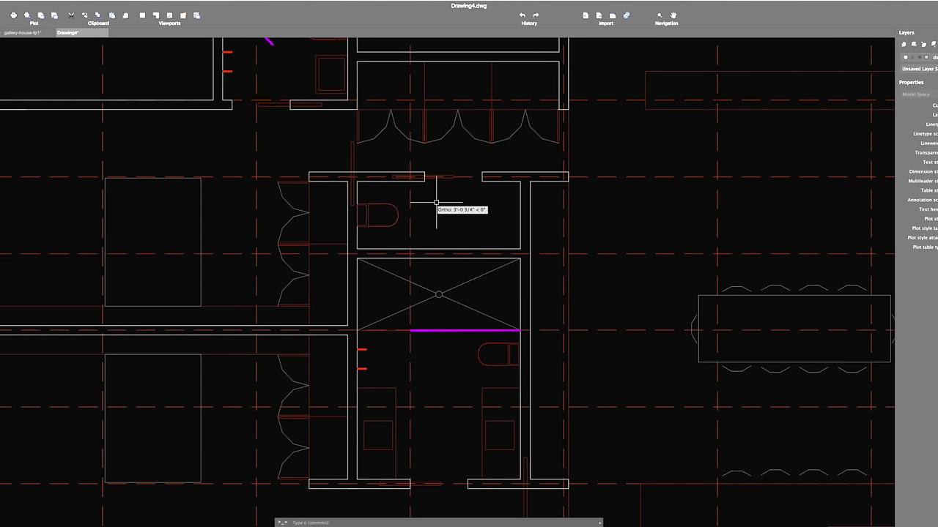
scroll(381, 213, up, 1)
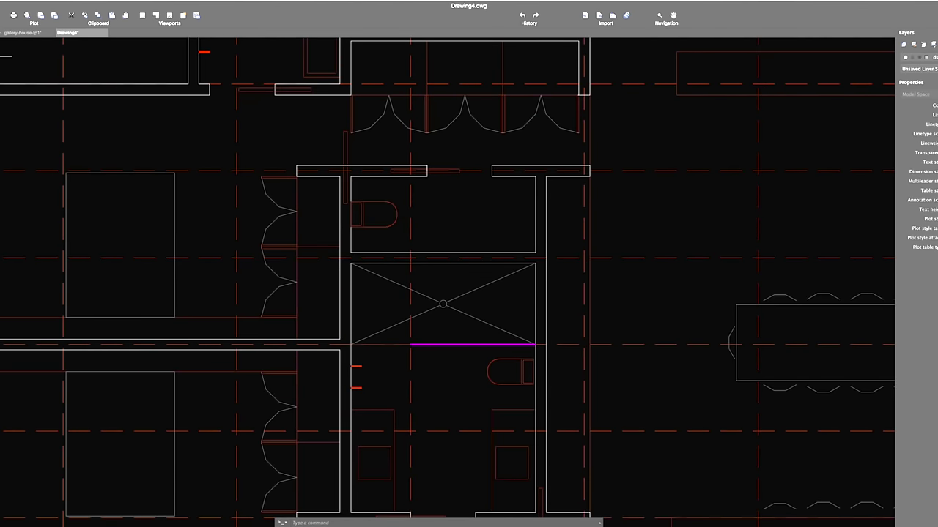
text(rec)
key(Return)
click(493, 179)
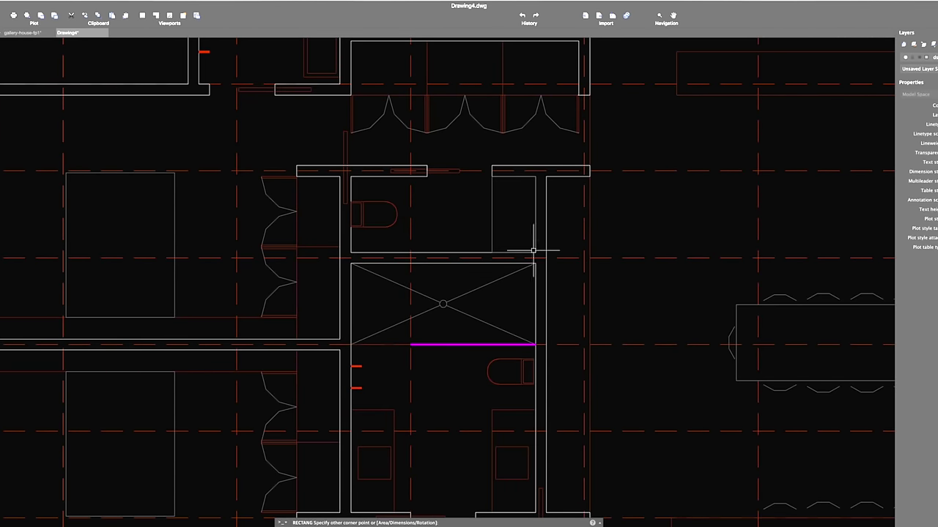
click(533, 251)
text(ma)
key(Return)
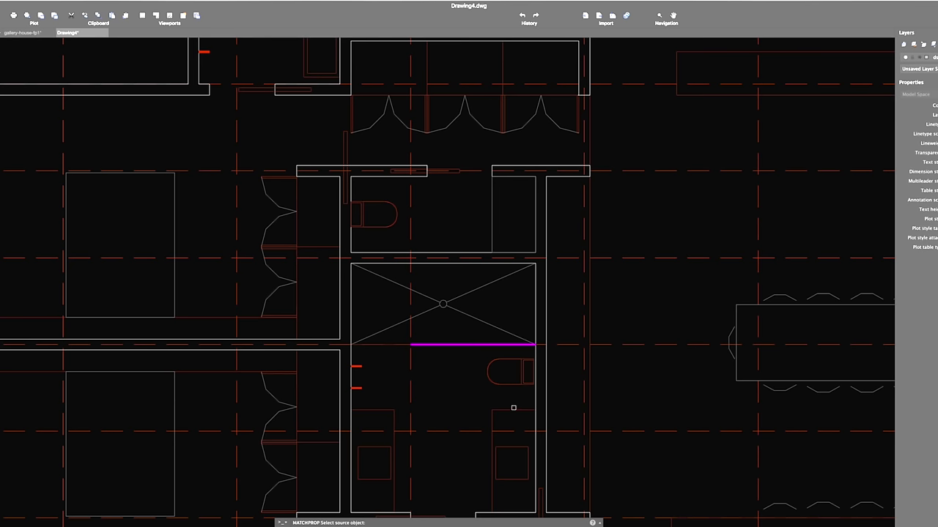
click(493, 233)
key(Return)
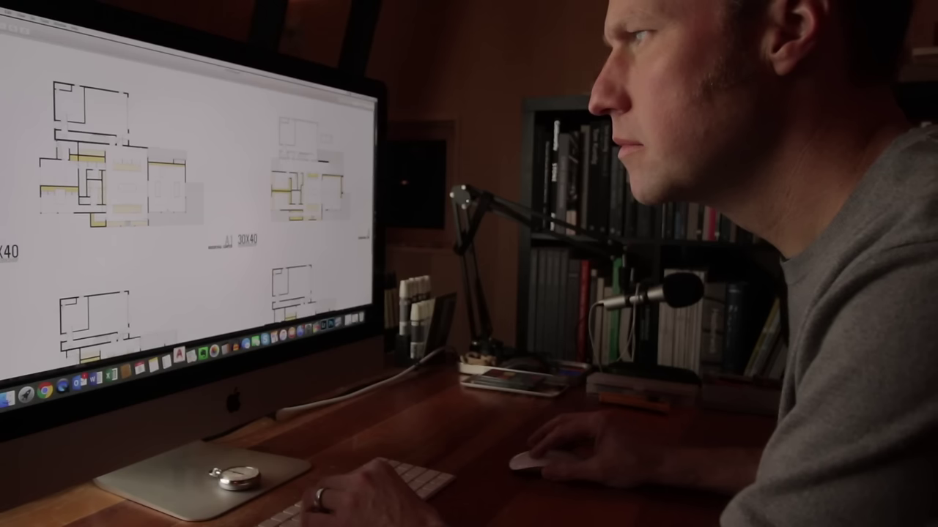
scroll(249, 238, up, 2)
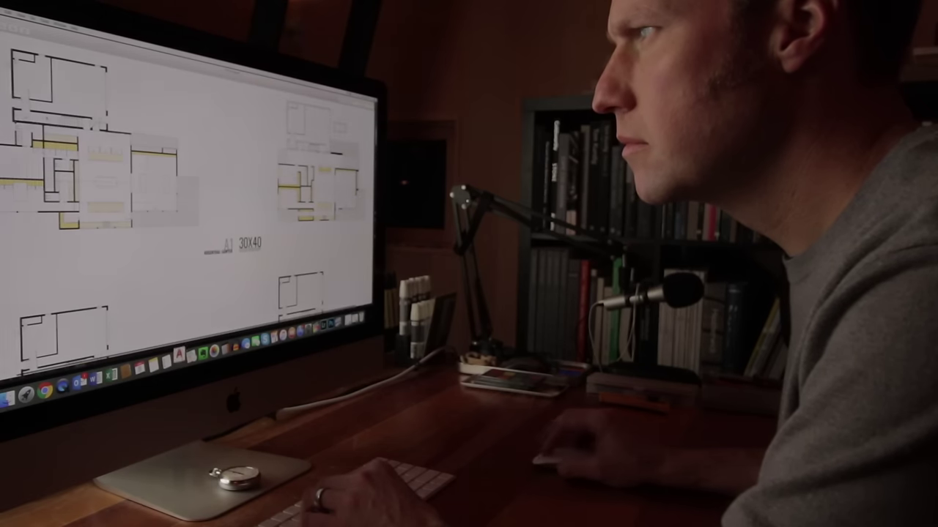
scroll(249, 238, down, 2)
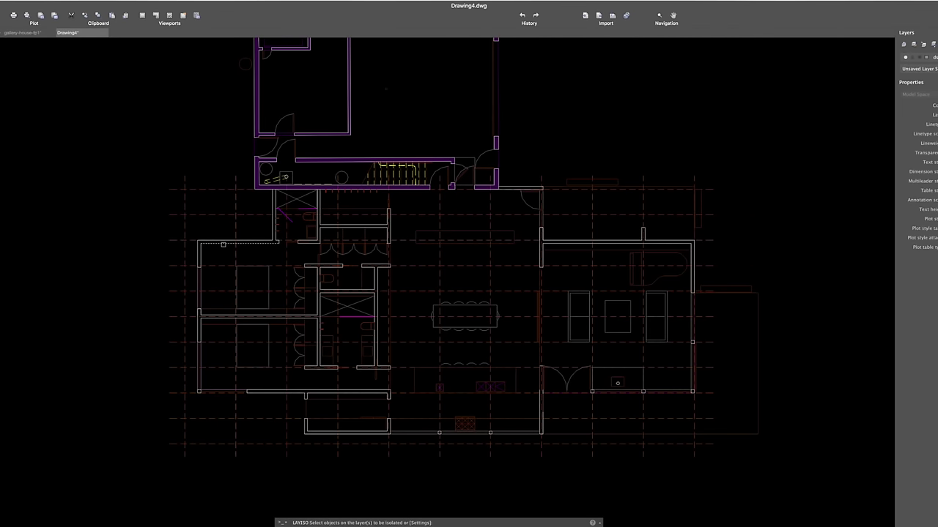
Isolate the wall layer, edit the wall polylines and fill them with solid purple hatch.
key(Return)
scroll(238, 135, down, 3)
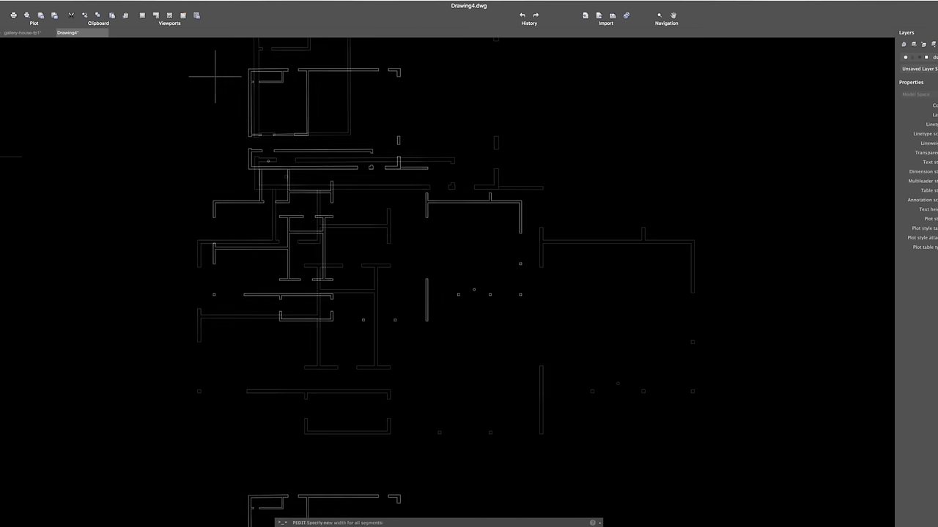
text(pe)
key(Return)
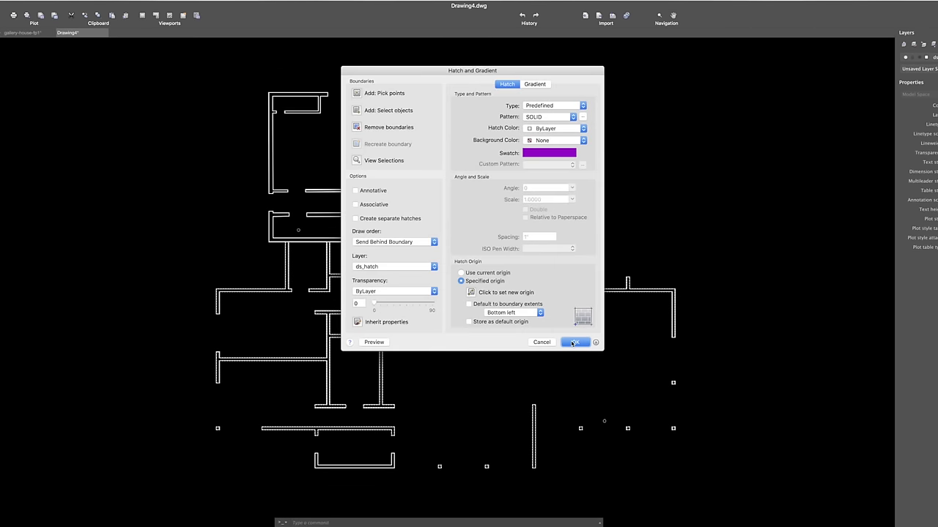
click(572, 343)
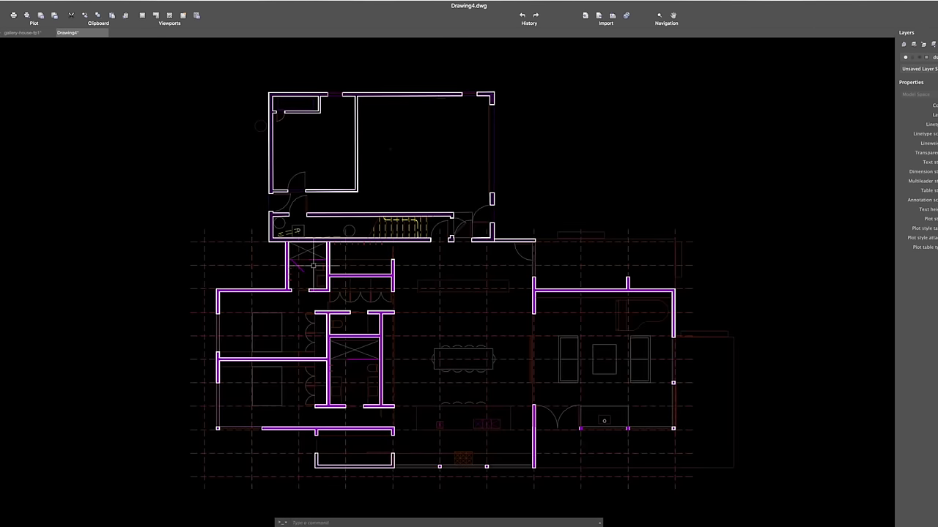
scroll(325, 279, up, 5)
Change the wall hatch colour to 208, then deselect it.
click(427, 257)
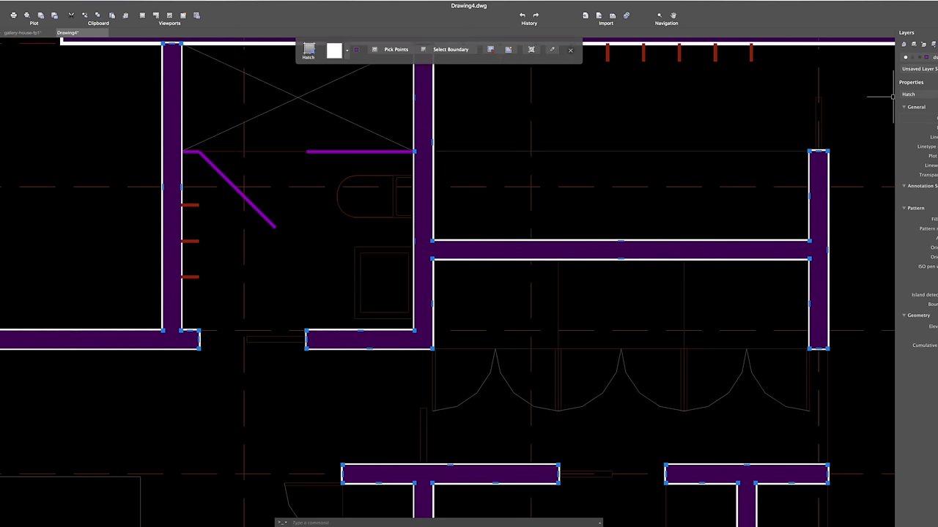
text(208)
key(Return)
key(Escape)
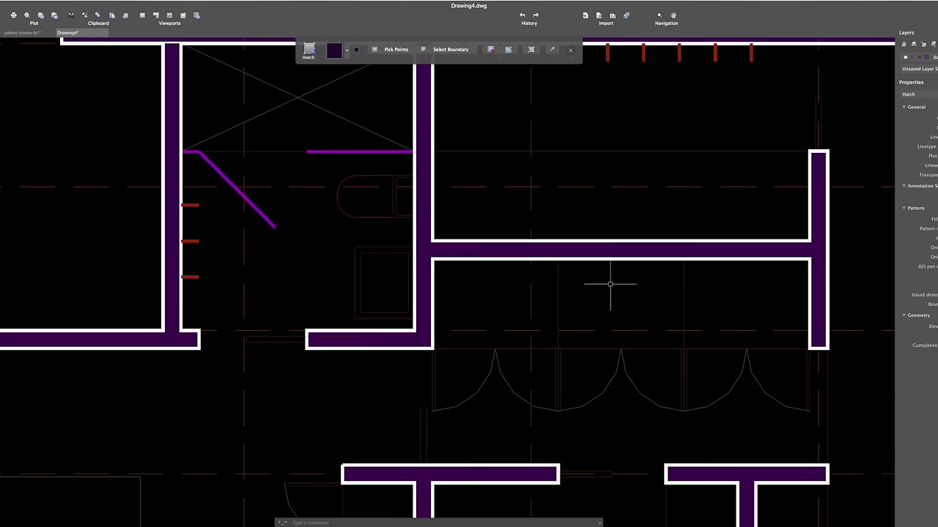
scroll(369, 244, down, 3)
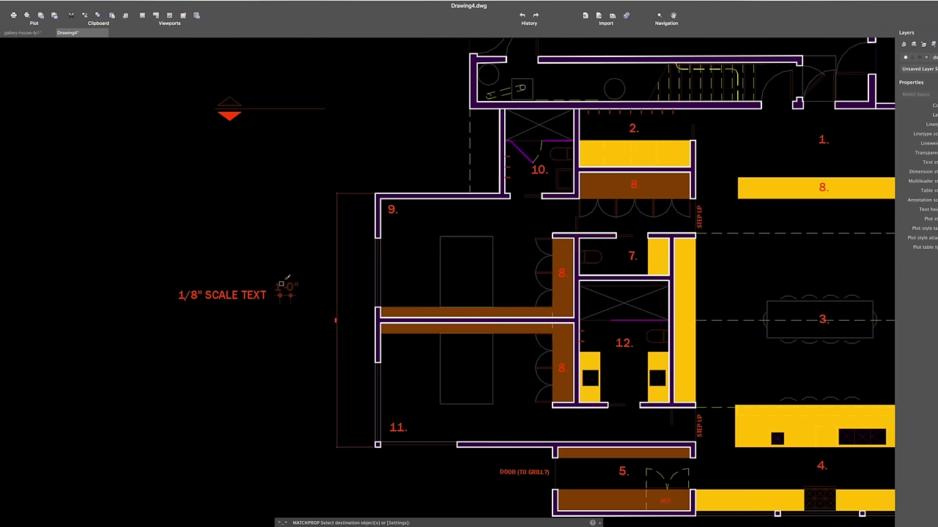
Turn the 1'-0" scale text red and add the 24'-0" linear dimension.
click(301, 188)
key(Return)
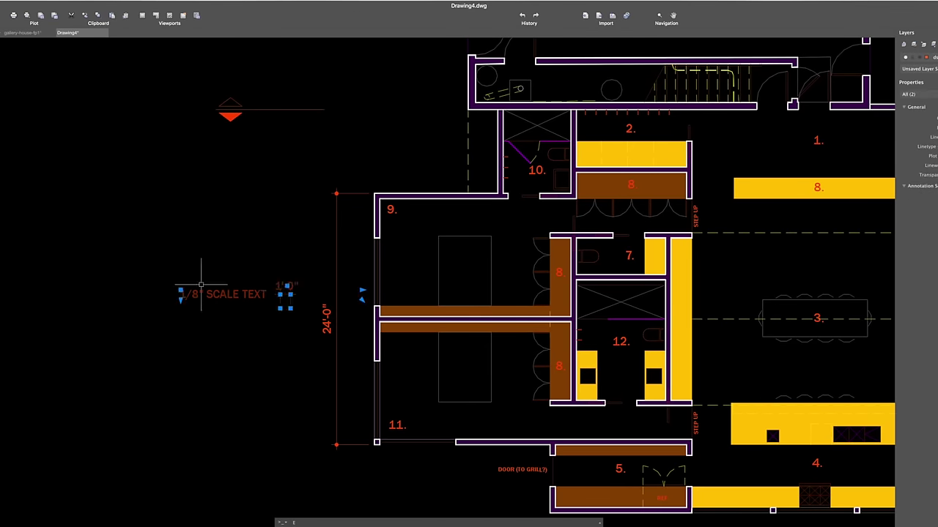
text(IMLINEAR)
key(Return)
scroll(355, 196, down, 5)
scroll(335, 326, up, 5)
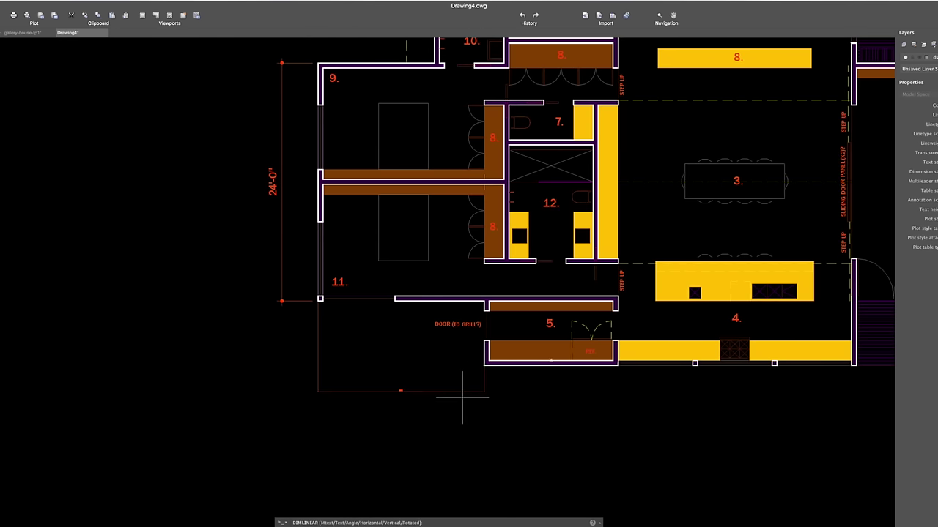
scroll(462, 398, down, 1)
key(Escape)
text(ma)
key(Return)
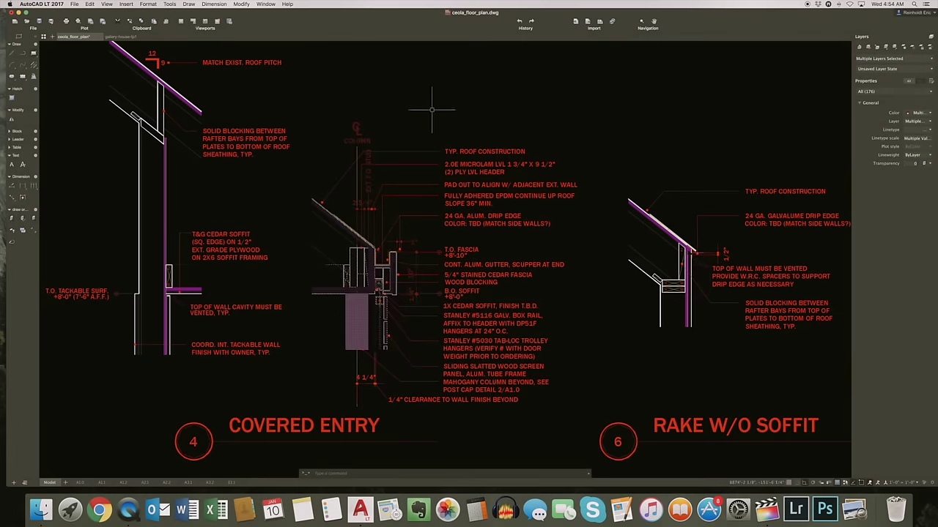
Deselect the middle section detail on the ceola_floor_plan detail sheet.
key(Escape)
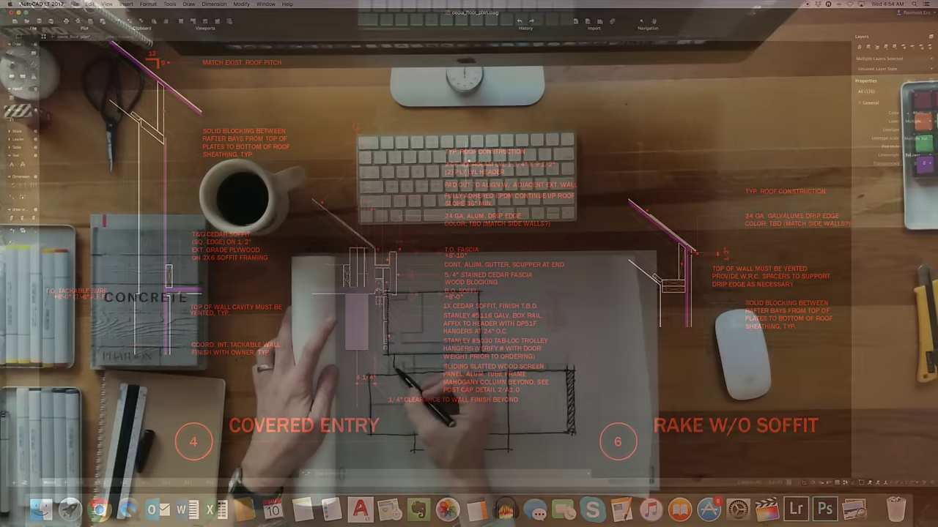